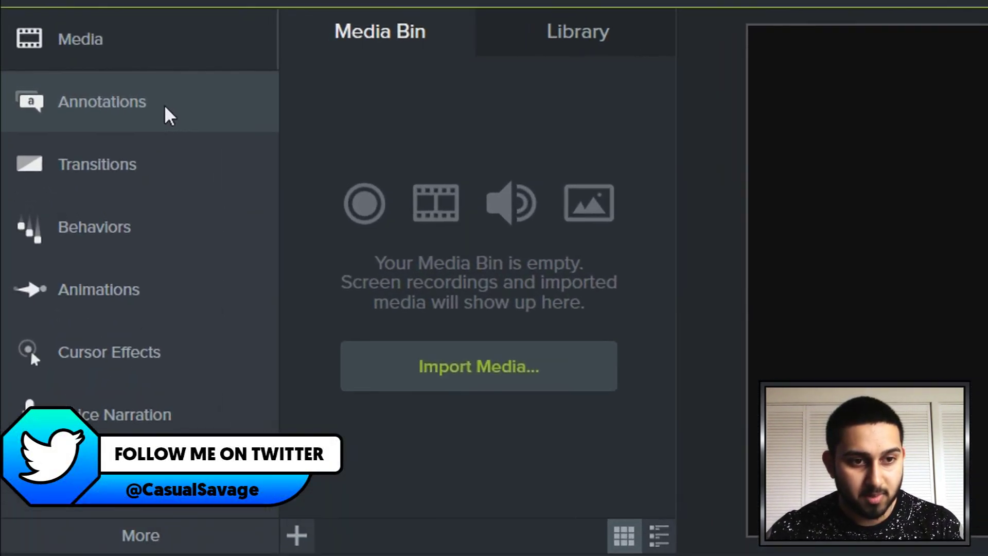
- Show the Annotations callout gallery with the Basic style kept selected
{"action": "left_click", "coordinate": [168, 112]}
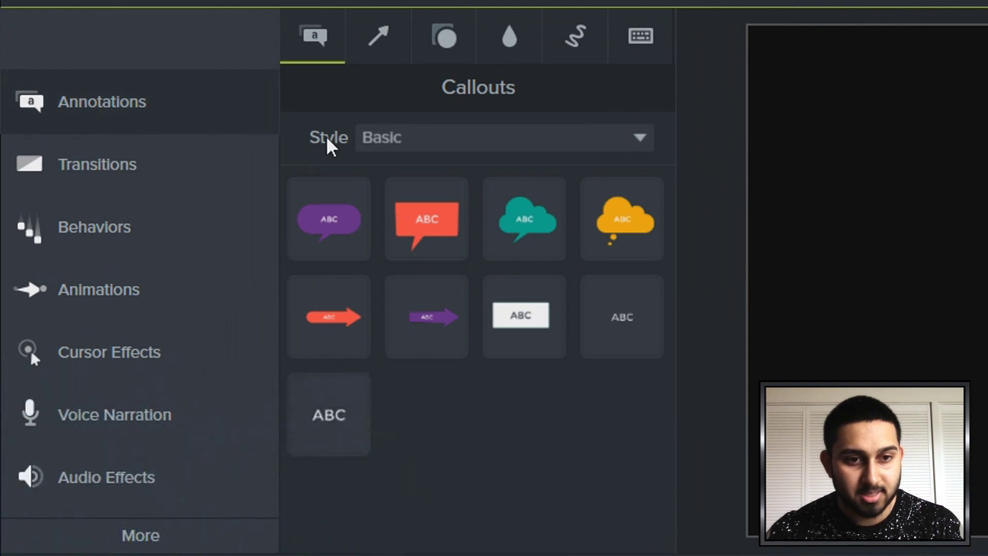
{"action": "left_click", "coordinate": [399, 147]}
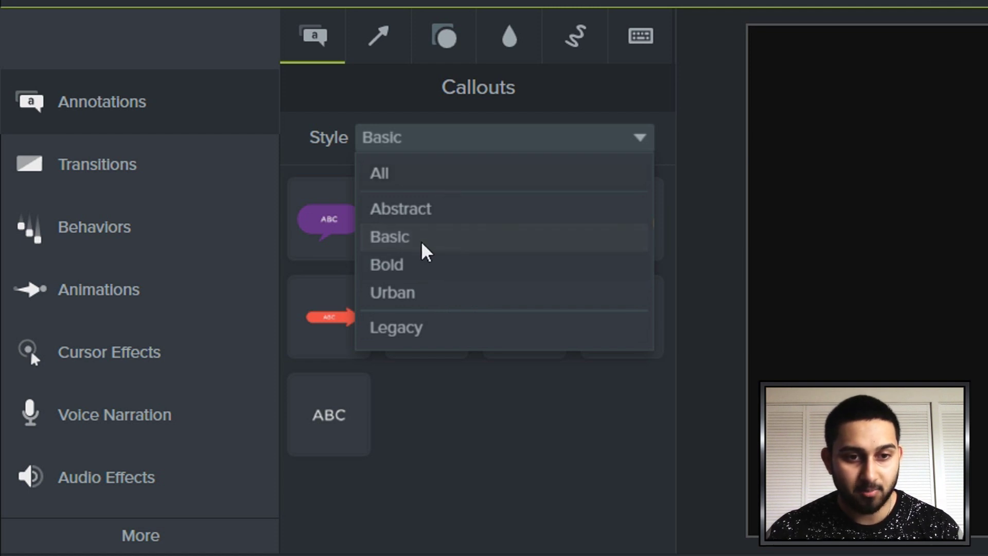
{"action": "left_click", "coordinate": [465, 457]}
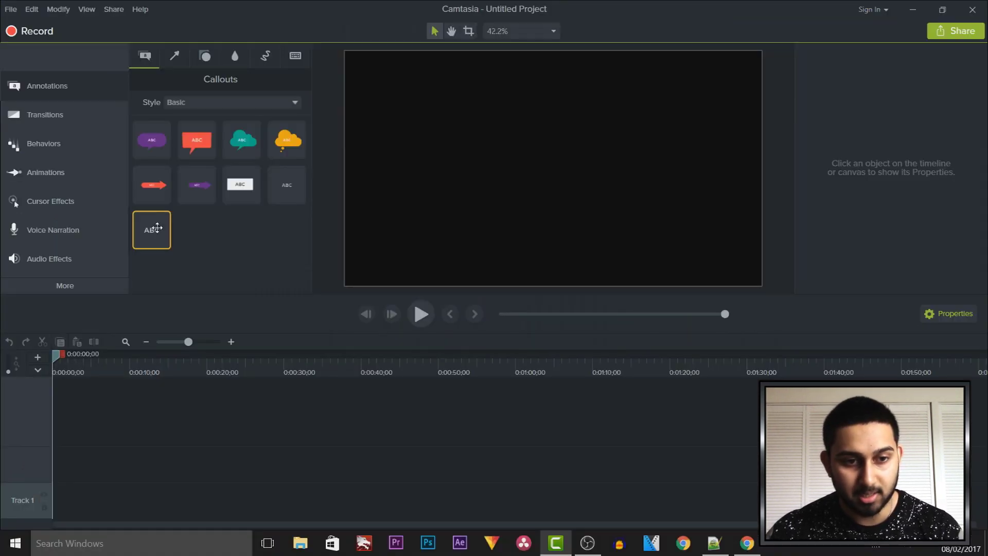
- Add the plain ABC text callout and change its text to CASUALSAVAGE
{"action": "double_click", "coordinate": [344, 412]}
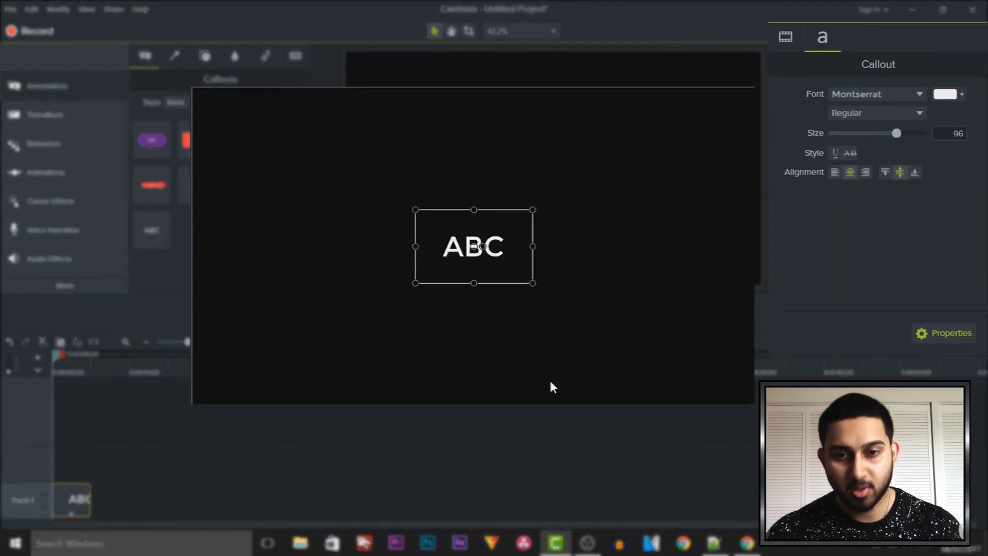
{"action": "double_click", "coordinate": [456, 247]}
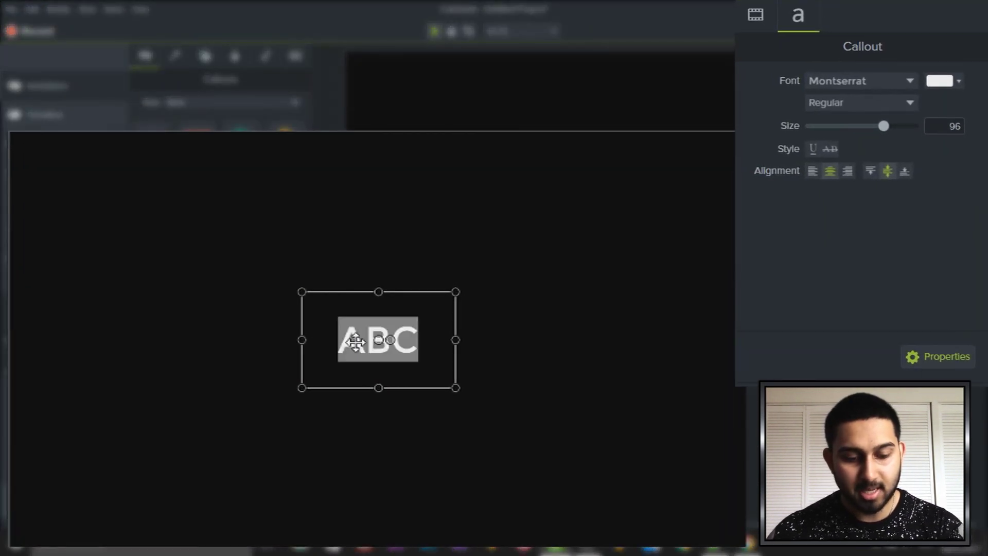
{"action": "type", "text": "CASUALSAVAGE"}
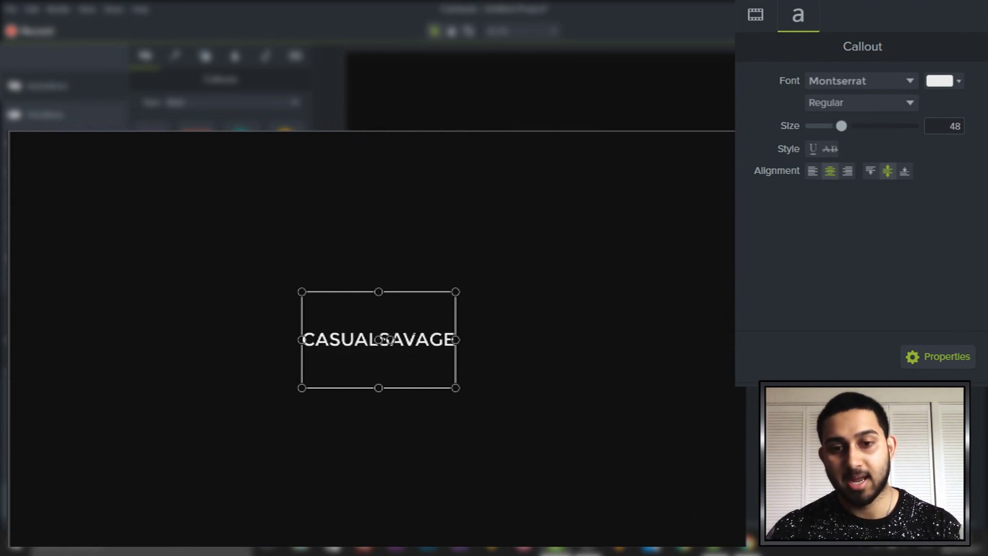
- Widen the callout box across the canvas middle and raise the text size to 128
{"action": "left_click_drag", "start_coordinate": [456, 338], "coordinate": [728, 338]}
{"action": "left_click_drag", "start_coordinate": [302, 340], "coordinate": [228, 340]}
{"action": "left_click_drag", "start_coordinate": [580, 340], "coordinate": [478, 341]}
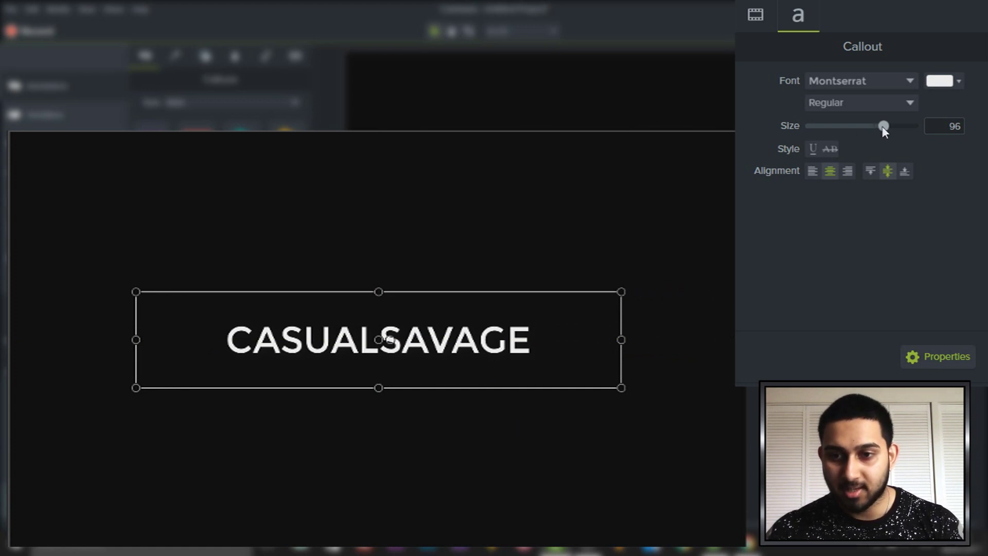
{"action": "left_click_drag", "start_coordinate": [888, 127], "coordinate": [953, 129]}
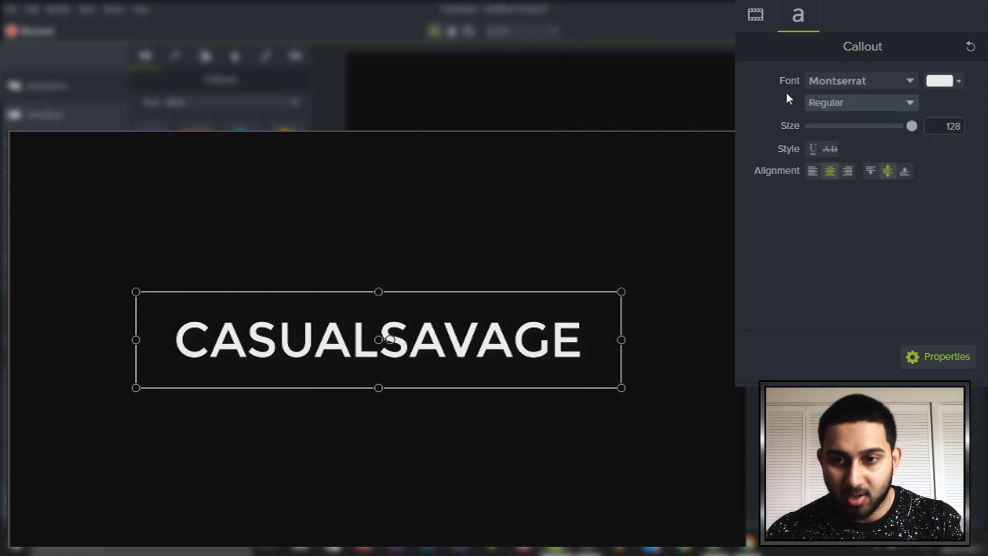
- Apply the OBELIXPRO font in Bold Italic and drag the callout onto the centre guides
{"action": "left_click", "coordinate": [842, 86]}
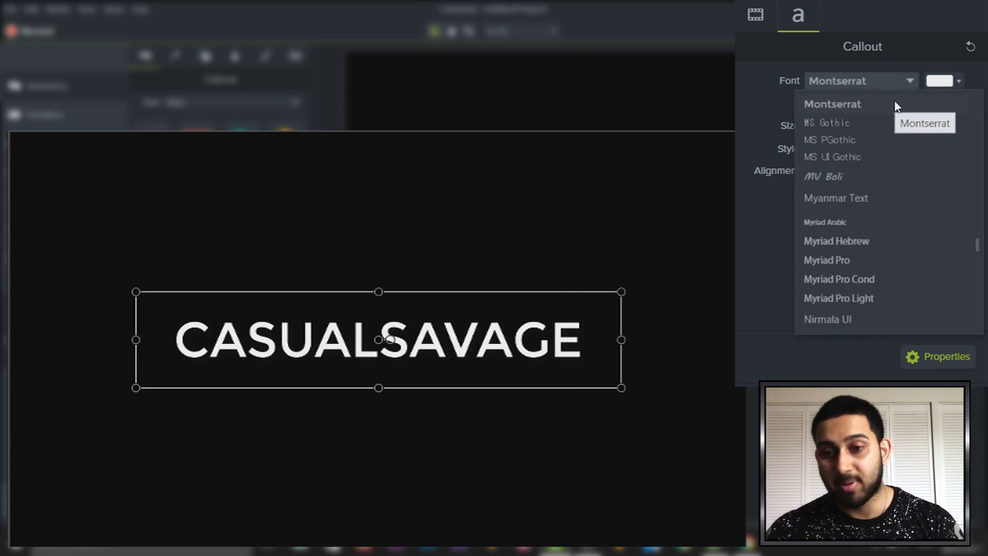
{"action": "left_click_drag", "start_coordinate": [977, 251], "coordinate": [979, 260]}
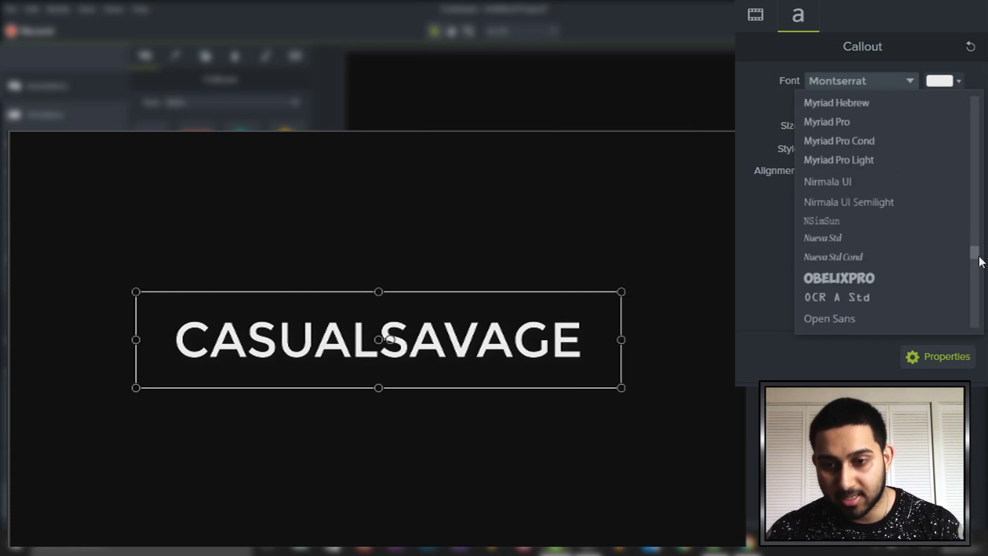
{"action": "left_click", "coordinate": [905, 239]}
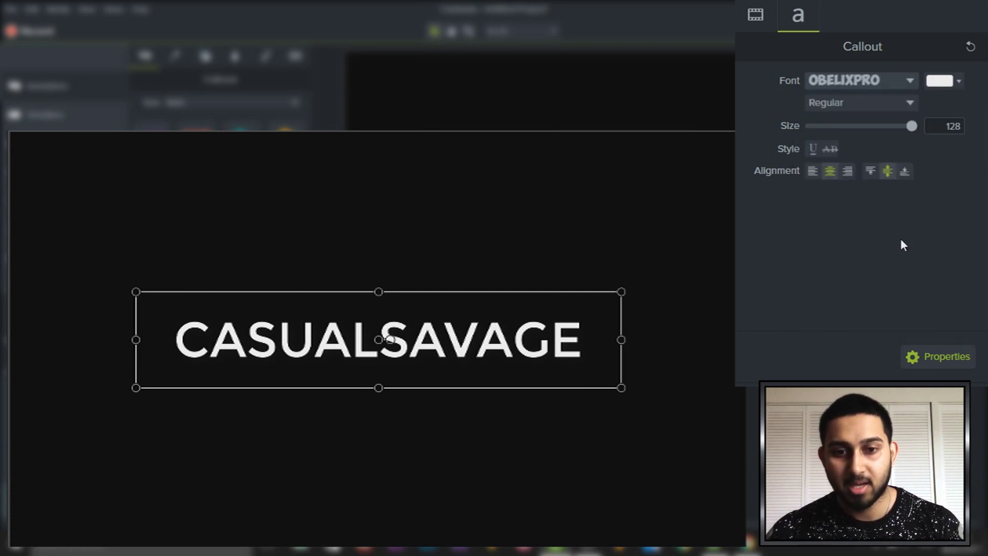
{"action": "left_click_drag", "start_coordinate": [504, 357], "coordinate": [525, 340]}
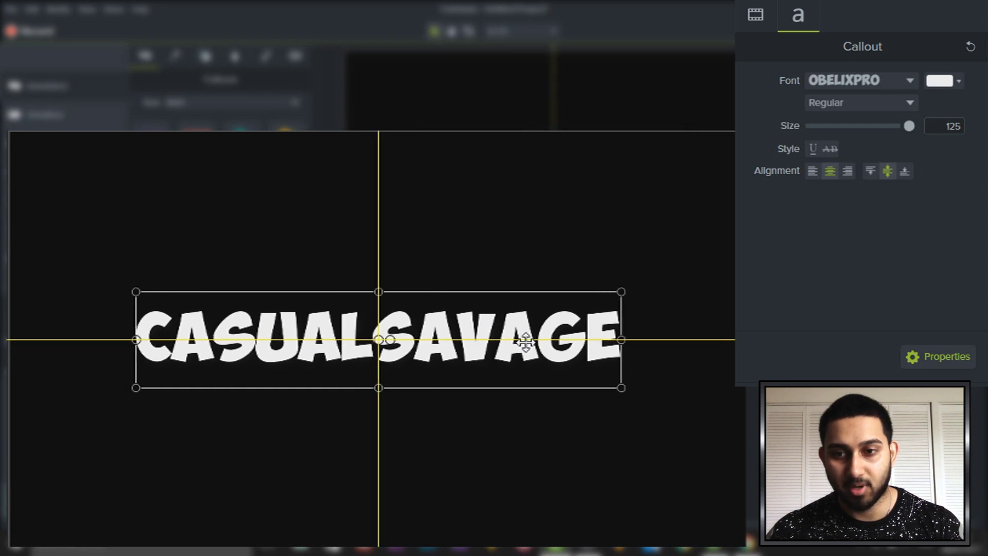
{"action": "left_click", "coordinate": [848, 103]}
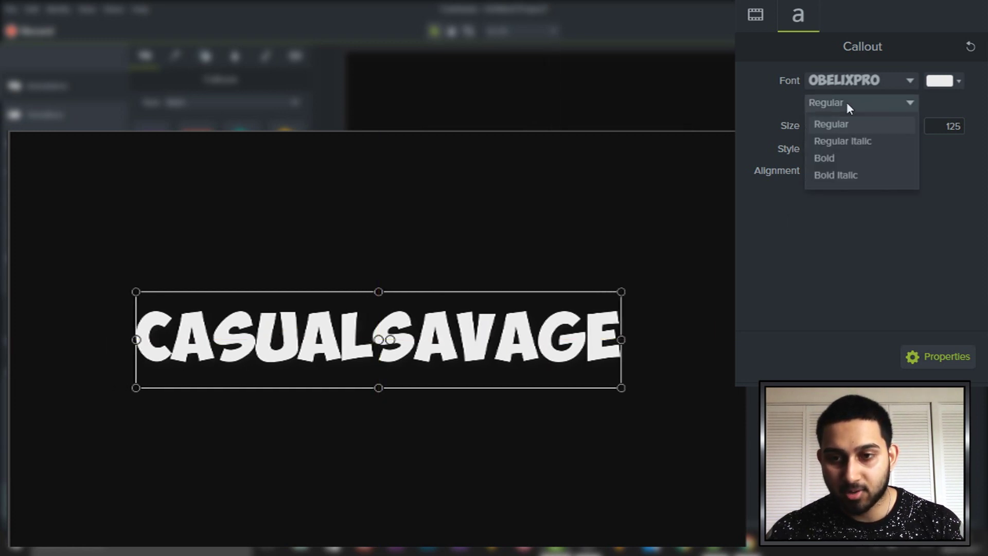
{"action": "left_click", "coordinate": [879, 178]}
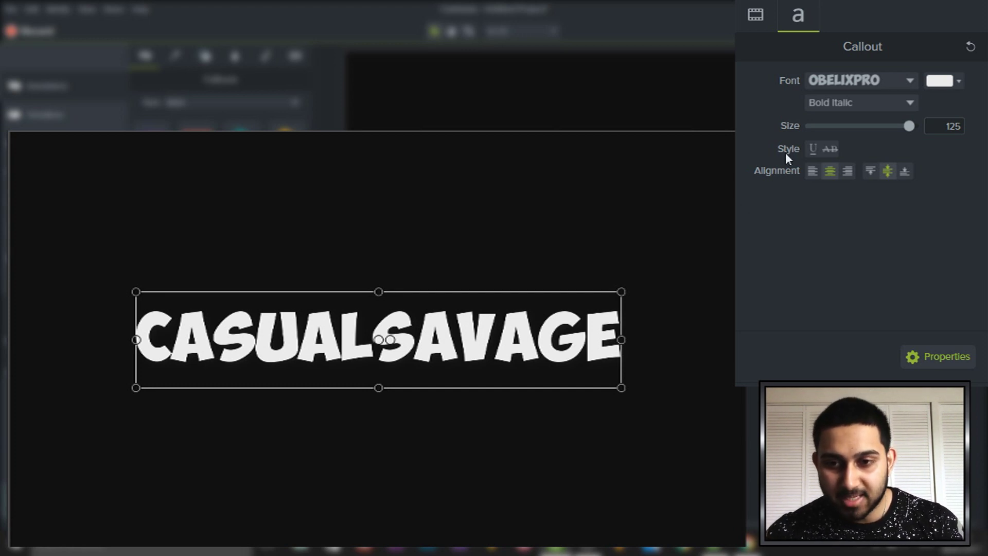
- Try underline and strikethrough on the callout text, leaving both turned off
{"action": "left_click", "coordinate": [812, 151]}
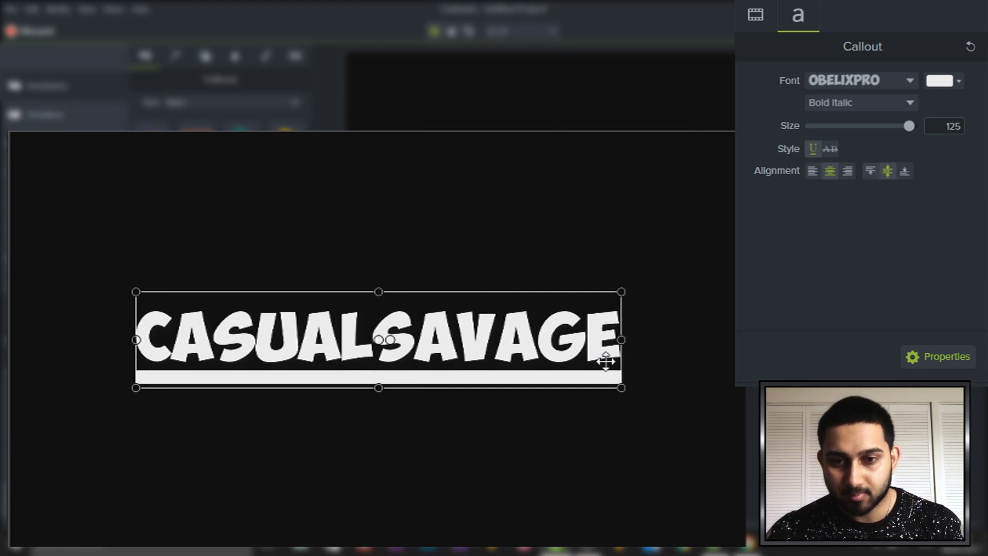
{"action": "left_click", "coordinate": [813, 152]}
{"action": "left_click", "coordinate": [829, 150]}
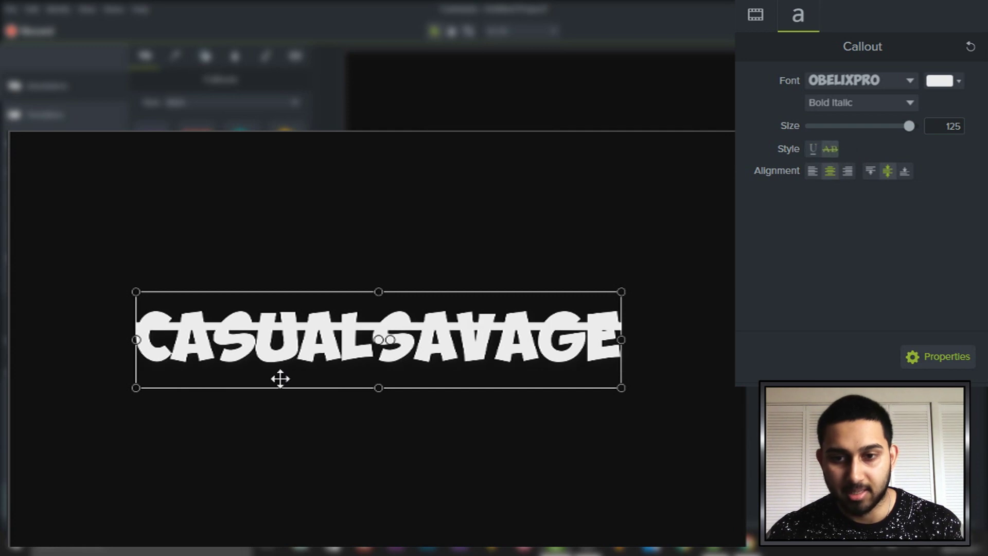
{"action": "left_click", "coordinate": [817, 152]}
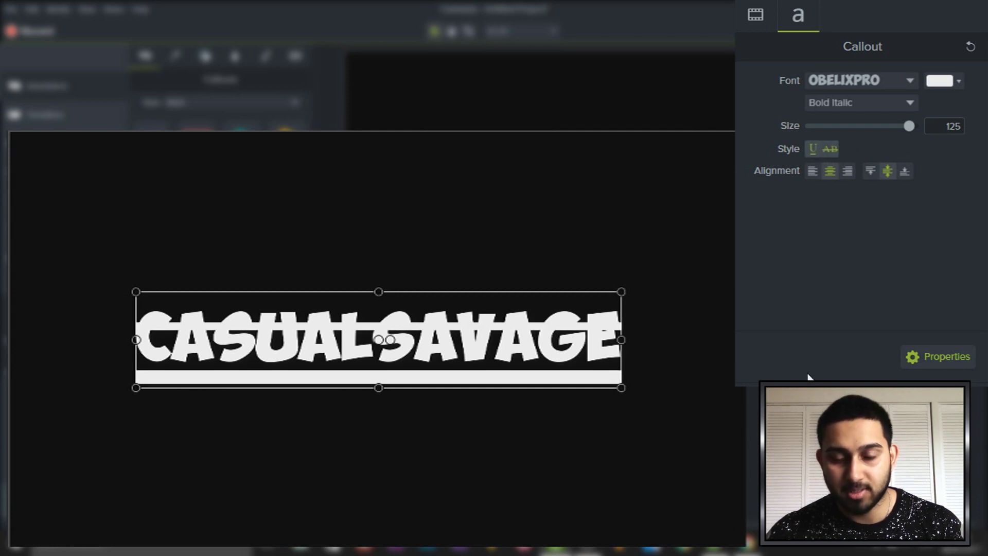
{"action": "left_click", "coordinate": [813, 150]}
{"action": "left_click", "coordinate": [830, 149]}
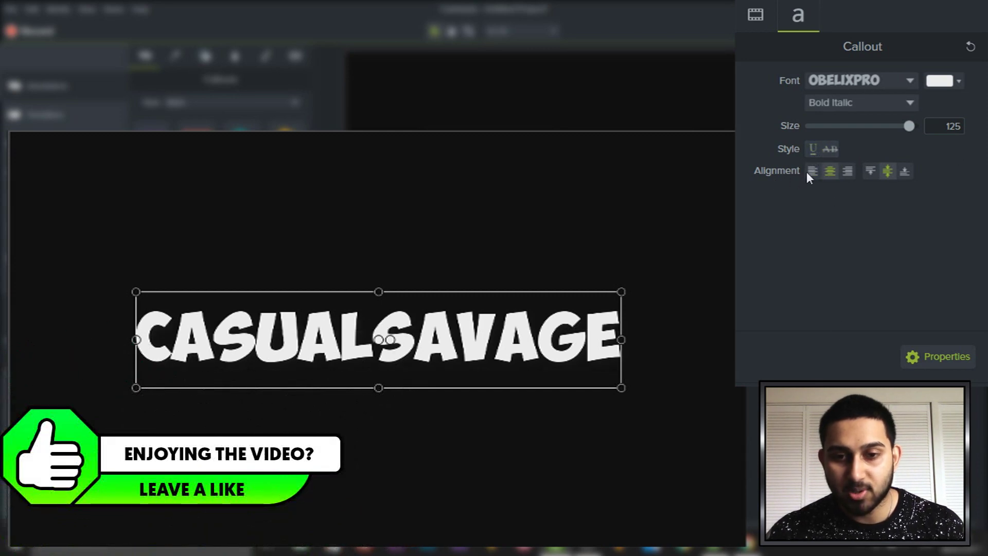
- Stretch the callout box across the canvas width, set Center and Middle alignment, and recentre it
{"action": "left_click_drag", "start_coordinate": [625, 337], "coordinate": [735, 304]}
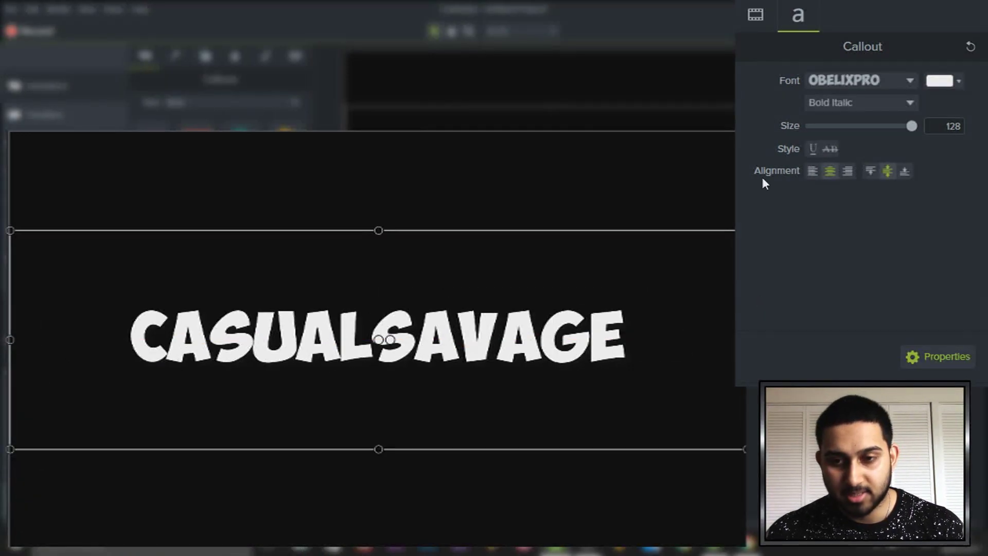
{"action": "left_click", "coordinate": [814, 174]}
{"action": "left_click", "coordinate": [825, 173]}
{"action": "left_click", "coordinate": [847, 172]}
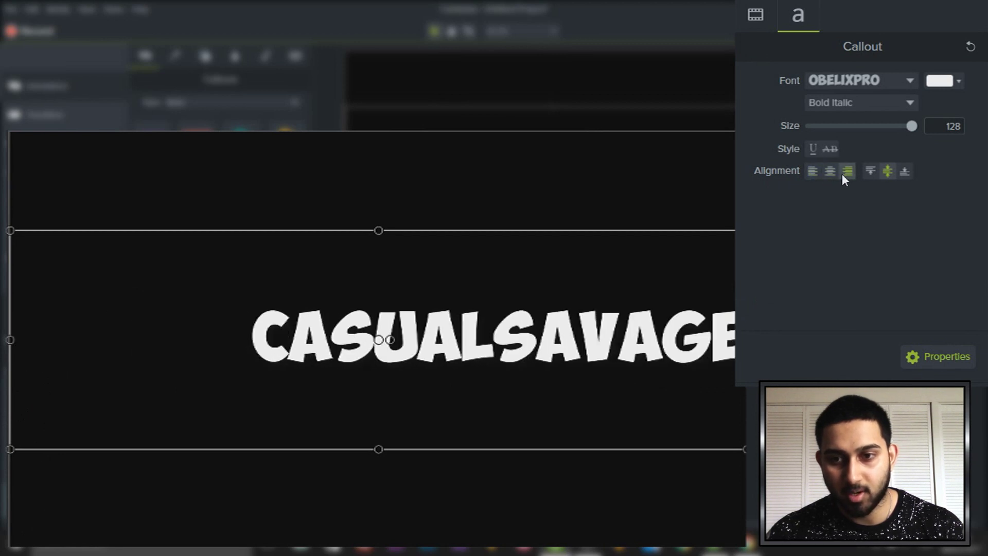
{"action": "left_click", "coordinate": [870, 174]}
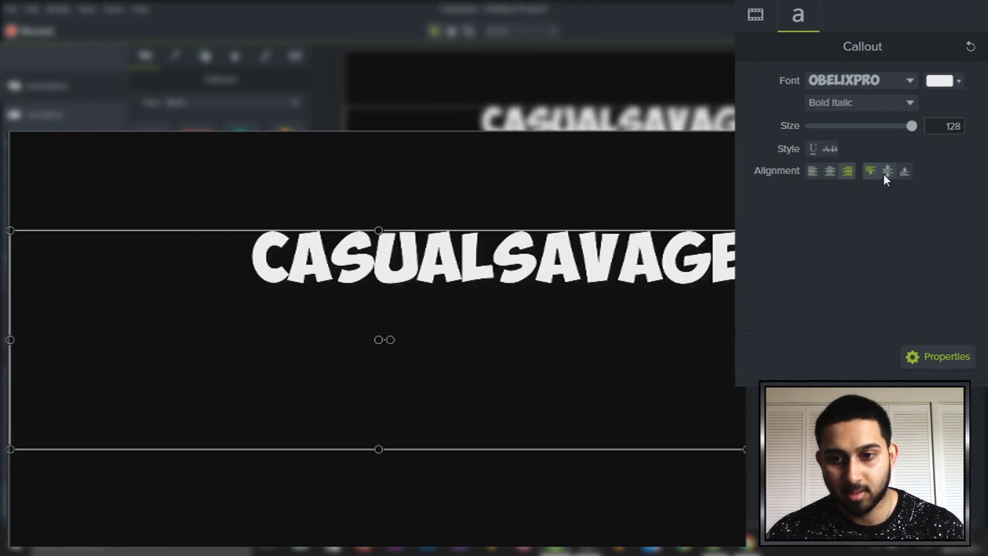
{"action": "left_click", "coordinate": [887, 173]}
{"action": "left_click", "coordinate": [903, 173]}
{"action": "left_click", "coordinate": [887, 172]}
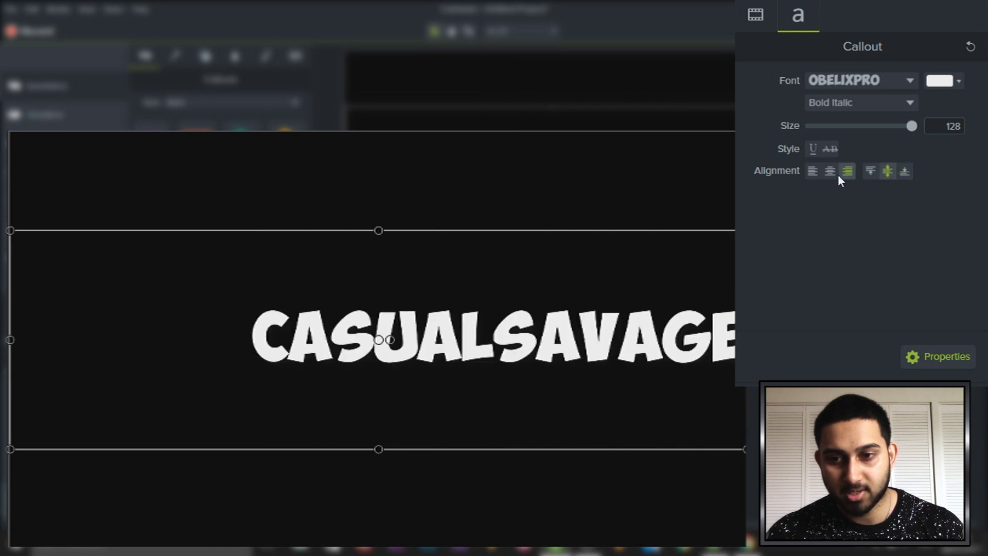
{"action": "left_click", "coordinate": [829, 172]}
{"action": "left_click_drag", "start_coordinate": [582, 373], "coordinate": [580, 366]}
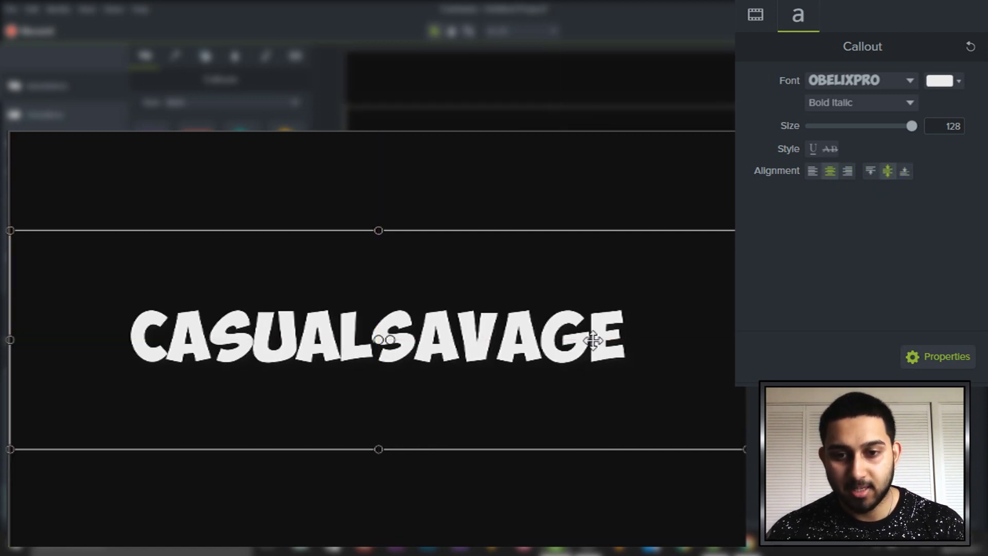
- Select the CASUALSAVAGE text and try blue and violet shades in the colour picker
{"action": "double_click", "coordinate": [593, 341]}
{"action": "left_click", "coordinate": [939, 81]}
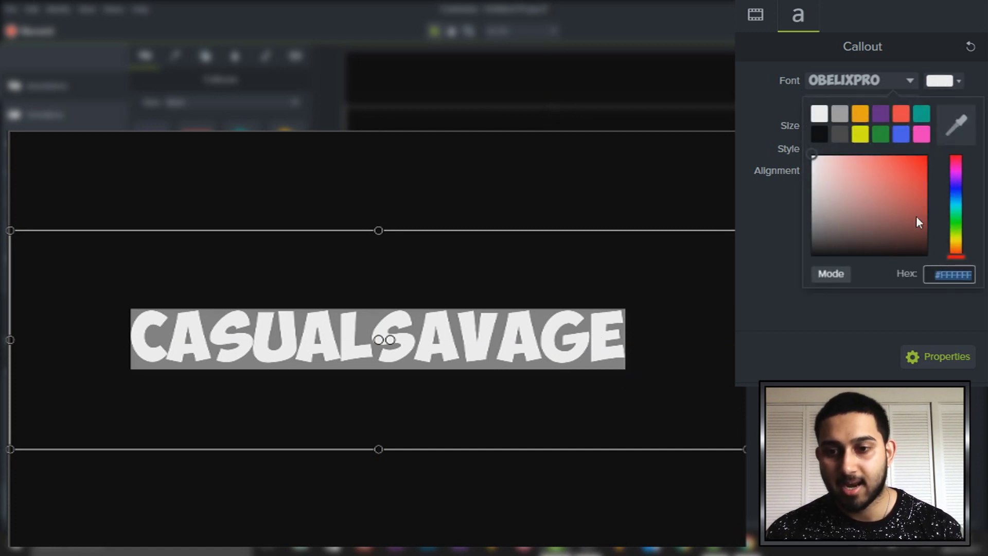
{"action": "left_click_drag", "start_coordinate": [919, 222], "coordinate": [922, 144]}
{"action": "left_click", "coordinate": [957, 193]}
{"action": "left_click_drag", "start_coordinate": [958, 198], "coordinate": [957, 186]}
{"action": "left_click", "coordinate": [959, 193]}
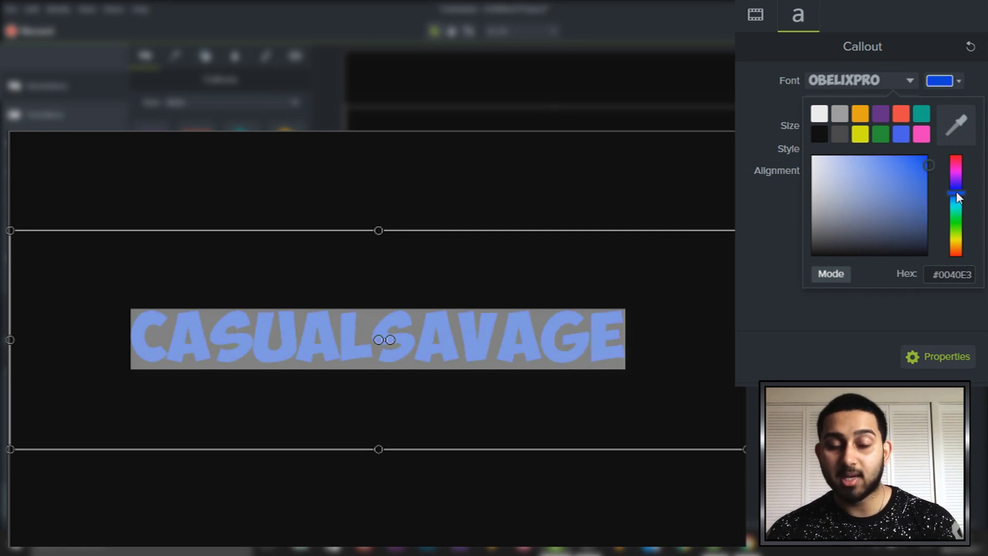
- Eyedrop teal #05AF8F from the cloud callout thumbnail and apply it to the text
{"action": "left_click", "coordinate": [963, 122]}
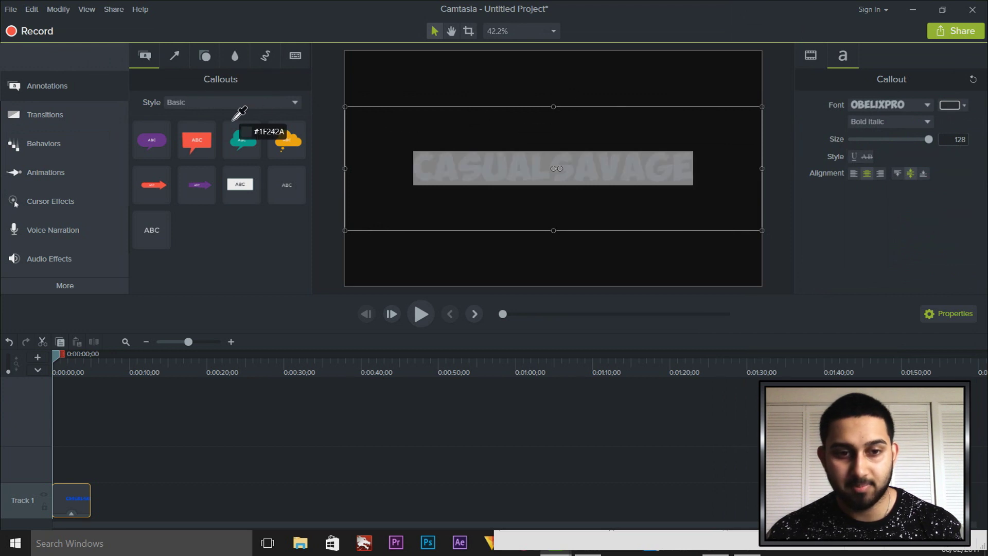
{"action": "left_click", "coordinate": [294, 140]}
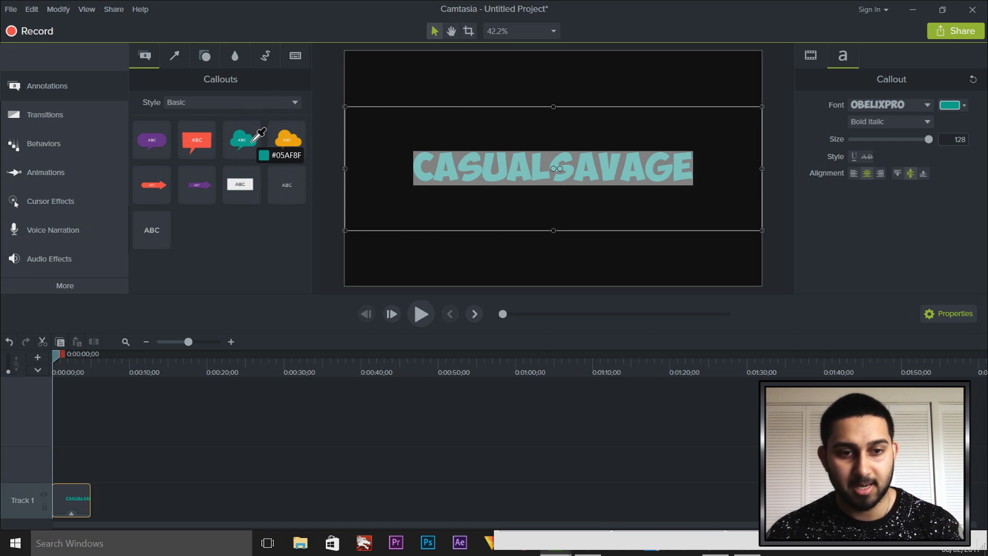
{"action": "left_click", "coordinate": [252, 141]}
{"action": "key", "text": "alt+Tab"}
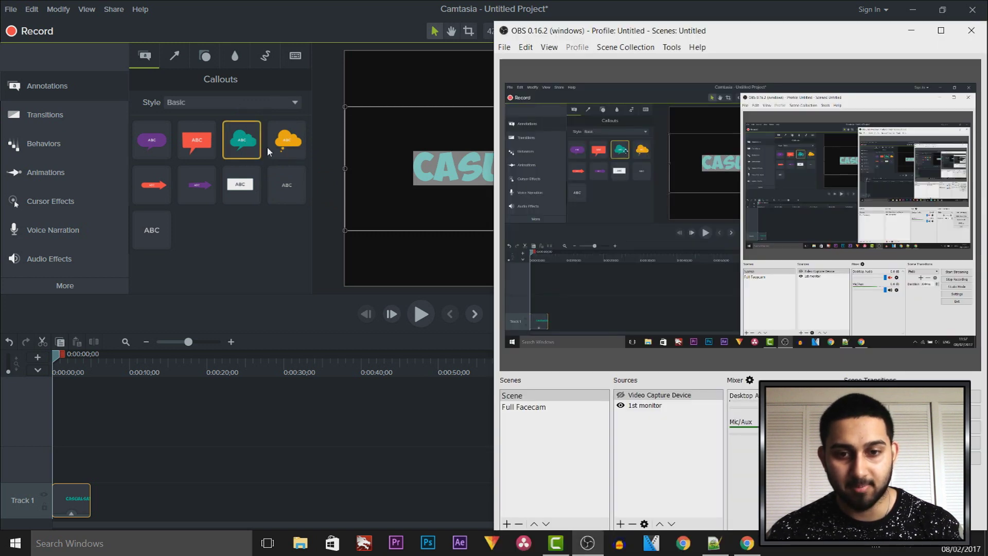
{"action": "left_click", "coordinate": [353, 12]}
{"action": "left_click", "coordinate": [525, 173]}
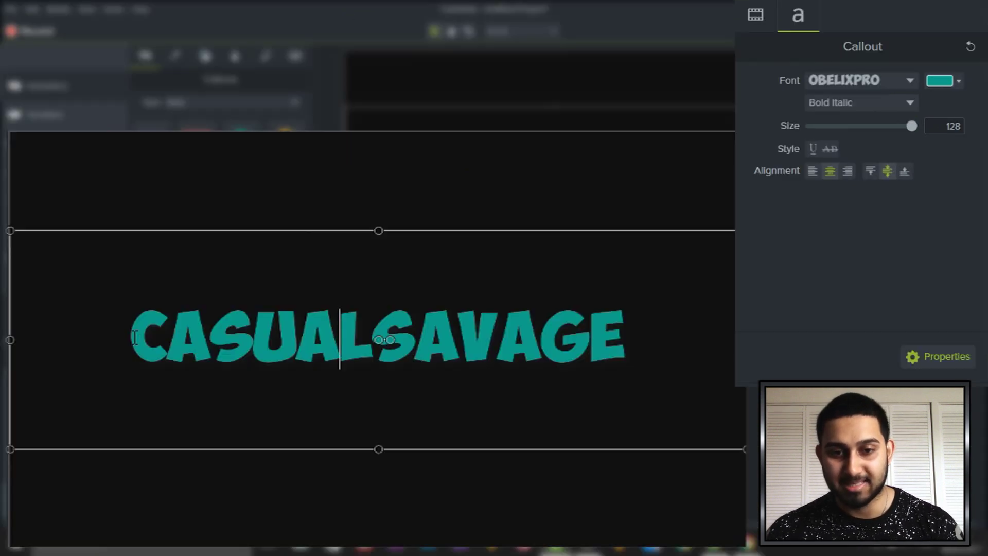
- In Visual Properties, set the callout's scale to 126.6% and opacity back to 100%
{"action": "left_click_drag", "start_coordinate": [135, 338], "coordinate": [622, 337]}
{"action": "left_click", "coordinate": [543, 337]}
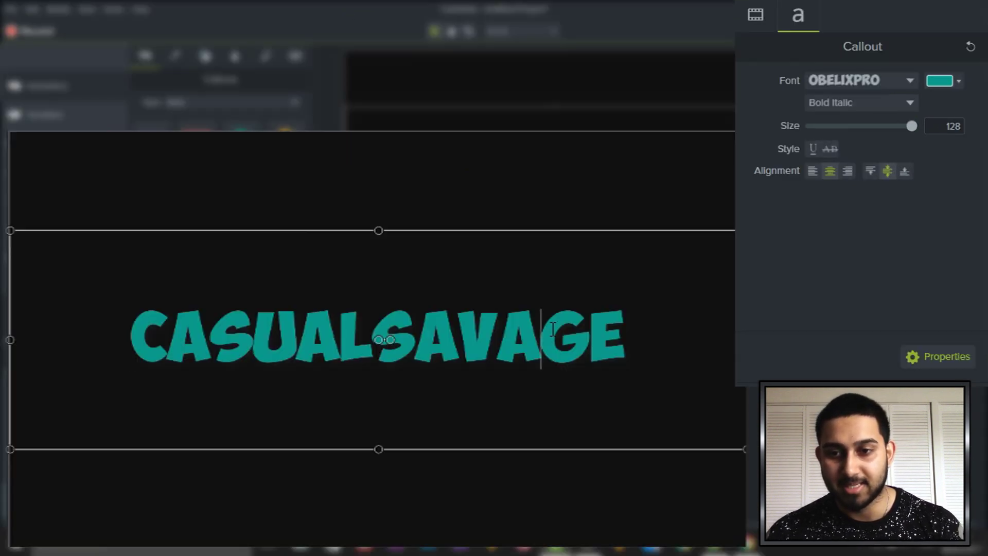
{"action": "left_click", "coordinate": [755, 19]}
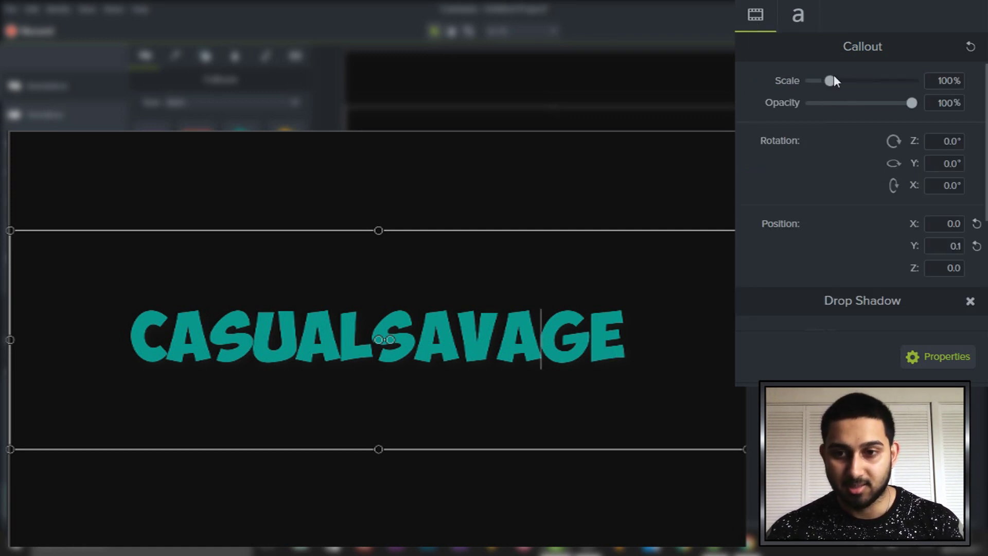
{"action": "left_click_drag", "start_coordinate": [830, 81], "coordinate": [841, 82]}
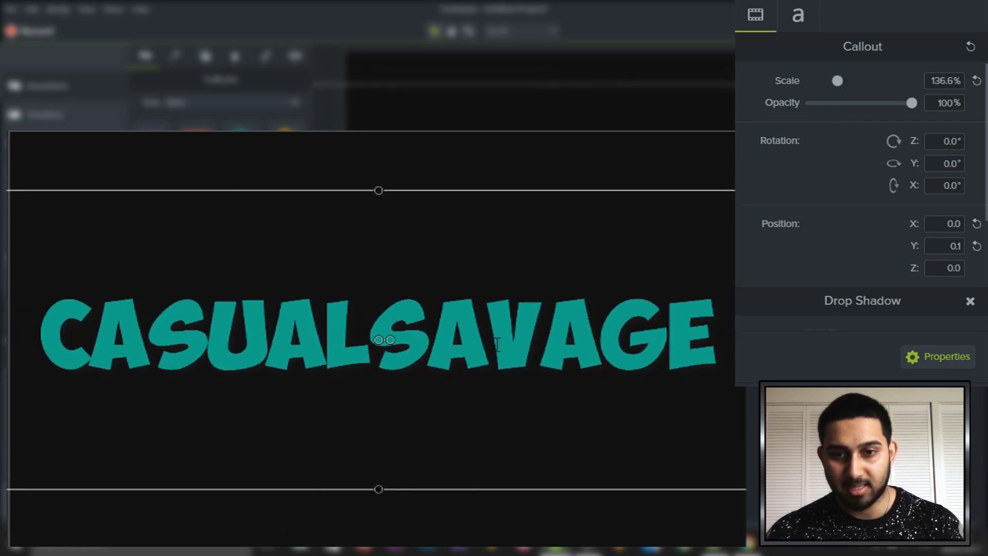
{"action": "left_click_drag", "start_coordinate": [839, 84], "coordinate": [838, 85]}
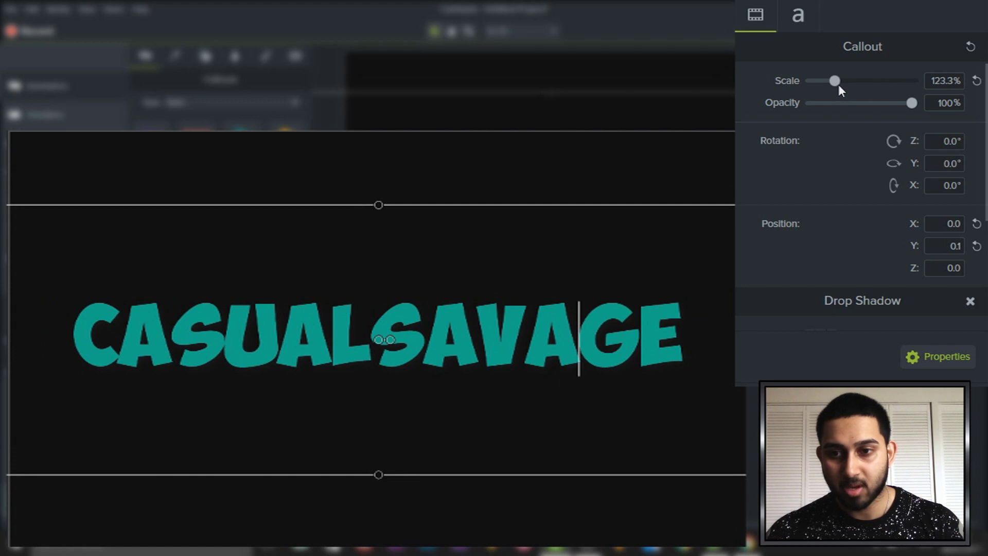
{"action": "left_click_drag", "start_coordinate": [909, 104], "coordinate": [855, 116]}
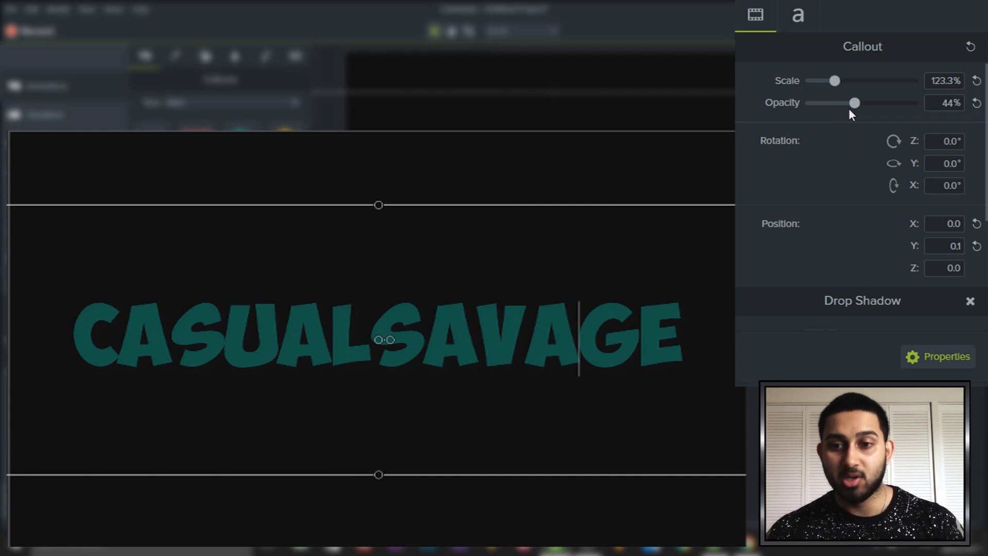
{"action": "left_click_drag", "start_coordinate": [854, 103], "coordinate": [918, 103]}
{"action": "left_click_drag", "start_coordinate": [834, 80], "coordinate": [840, 80]}
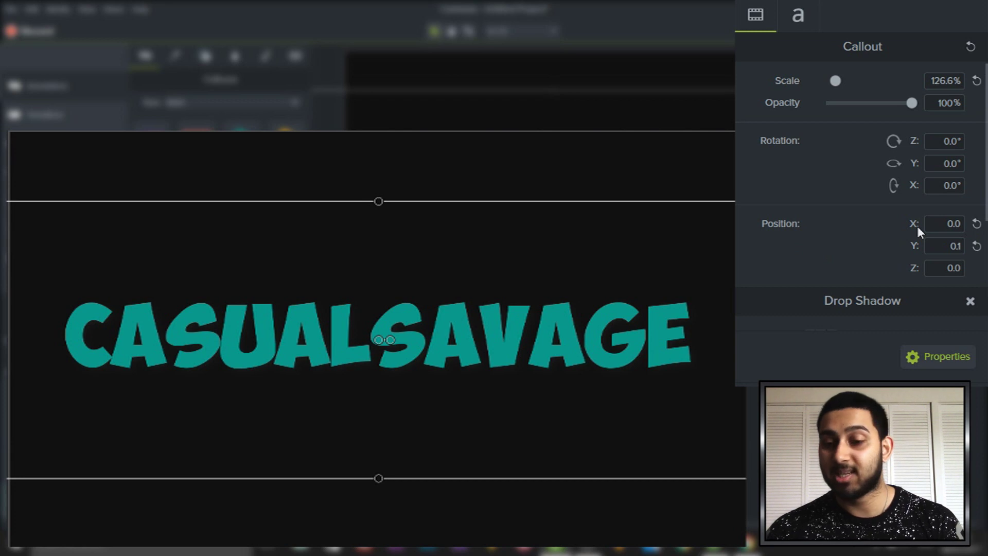
{"action": "left_click", "coordinate": [946, 141]}
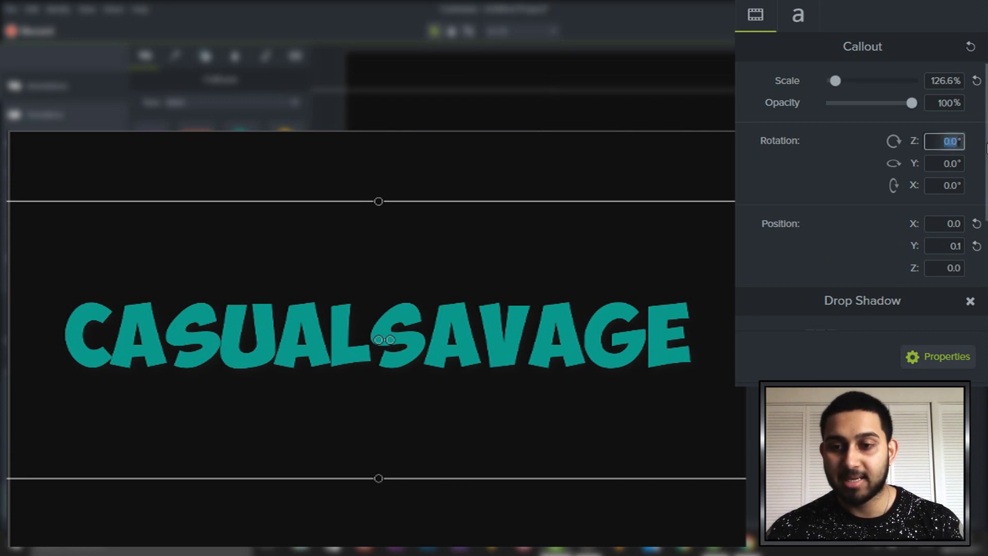
{"action": "key", "text": "BackSpace"}
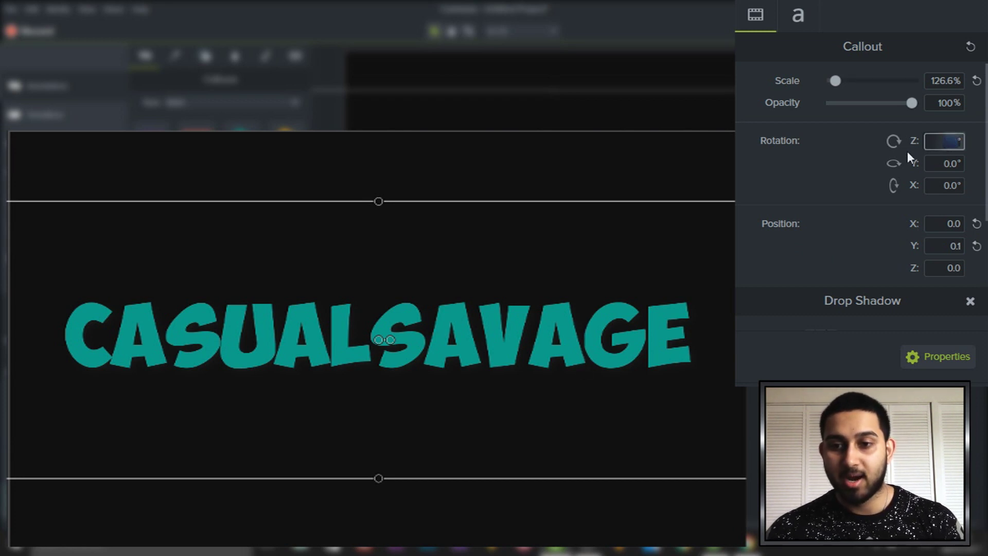
{"action": "key", "text": "Return"}
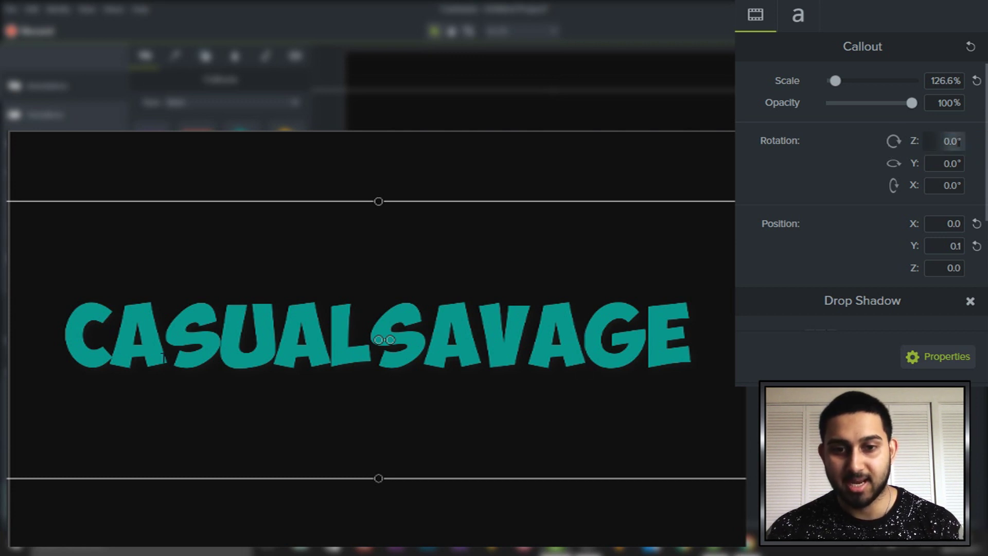
{"action": "left_click", "coordinate": [952, 148]}
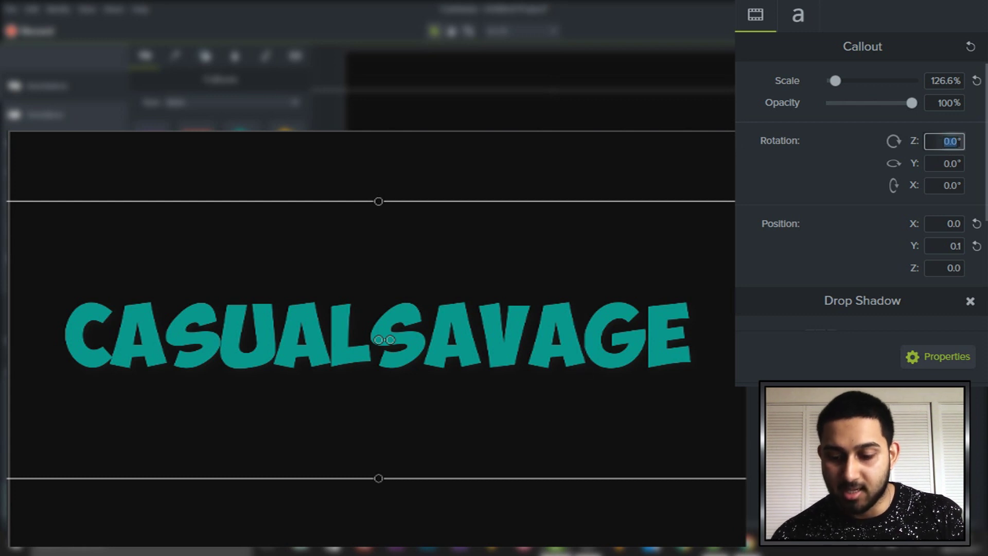
{"action": "type", "text": "09"}
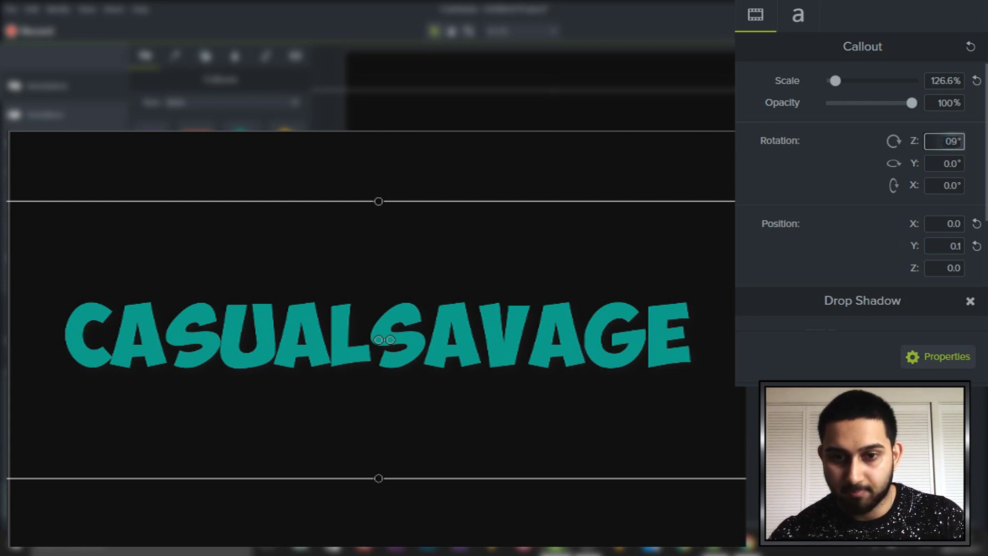
{"action": "key", "text": "Return"}
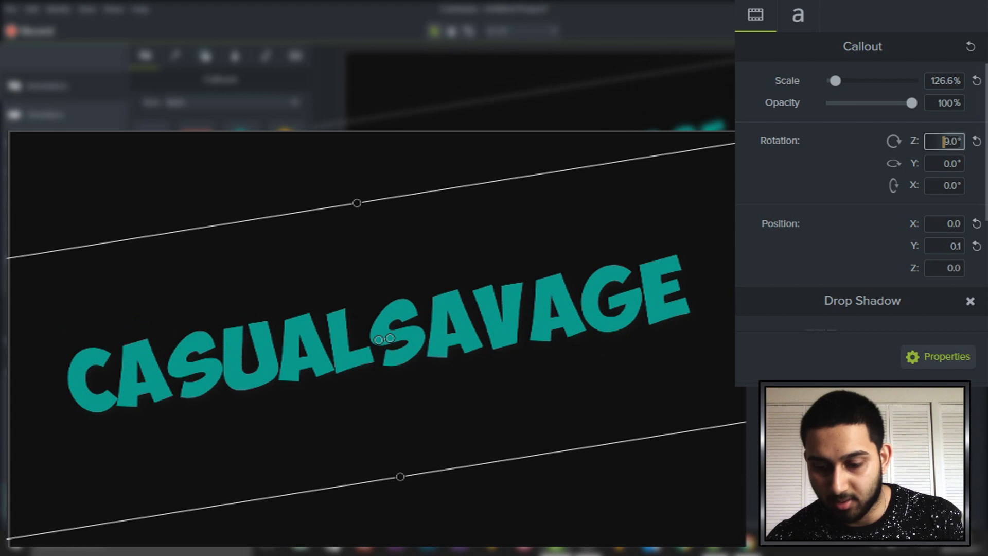
{"action": "type", "text": "90"}
{"action": "key", "text": "Return"}
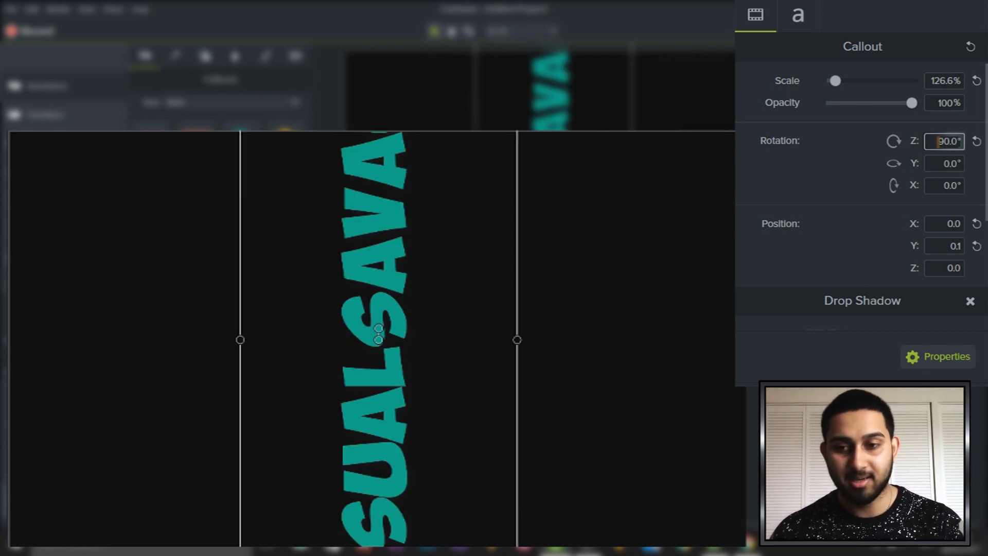
{"action": "key", "text": "Delete"}
{"action": "key", "text": "Return"}
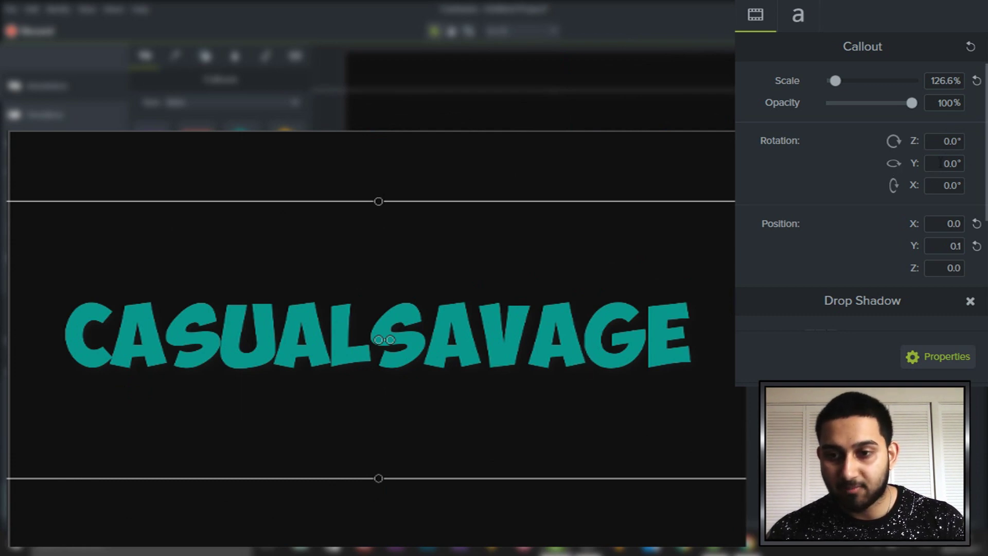
{"action": "left_click", "coordinate": [944, 163]}
{"action": "type", "text": "50"}
{"action": "key", "text": "Return"}
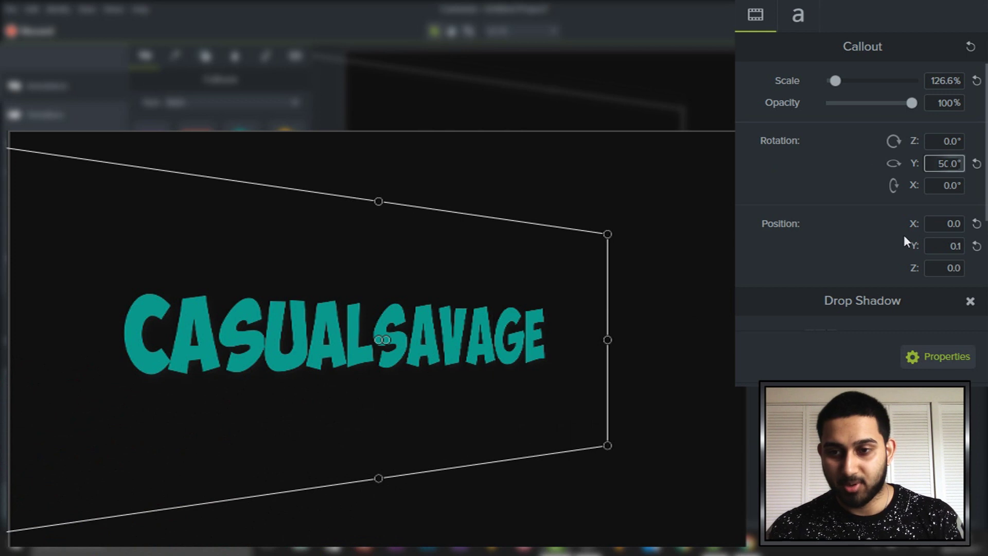
{"action": "left_click", "coordinate": [976, 164]}
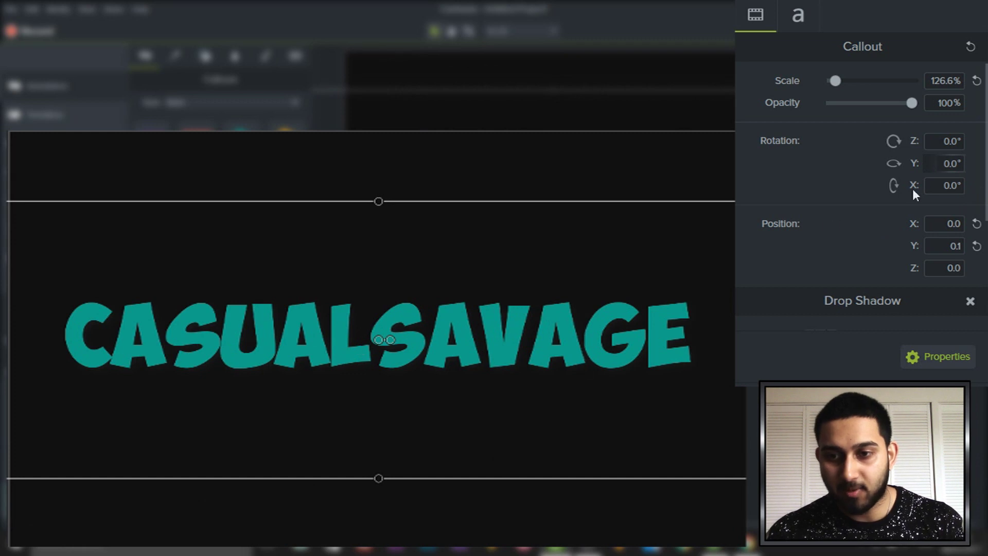
{"action": "left_click", "coordinate": [937, 189]}
{"action": "type", "text": "50"}
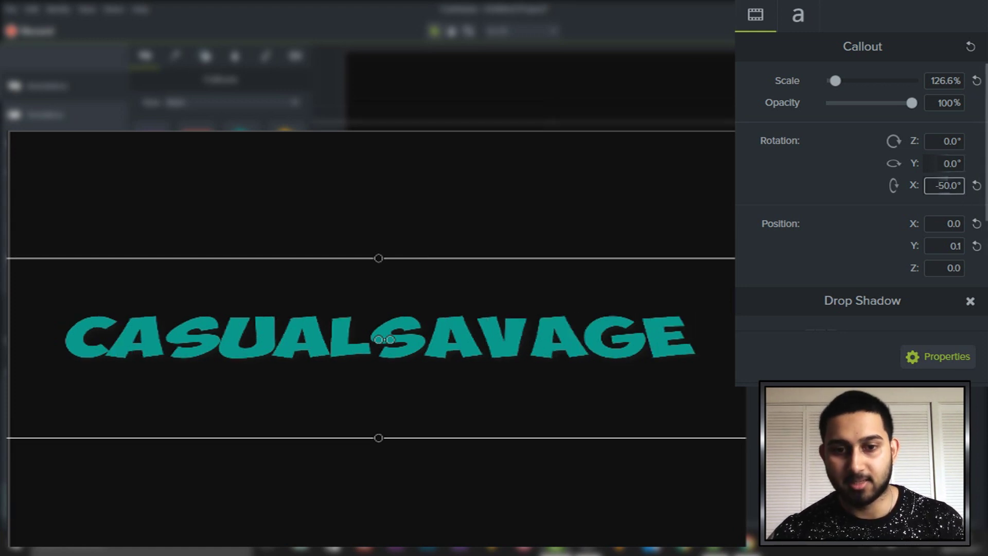
{"action": "left_click", "coordinate": [976, 187]}
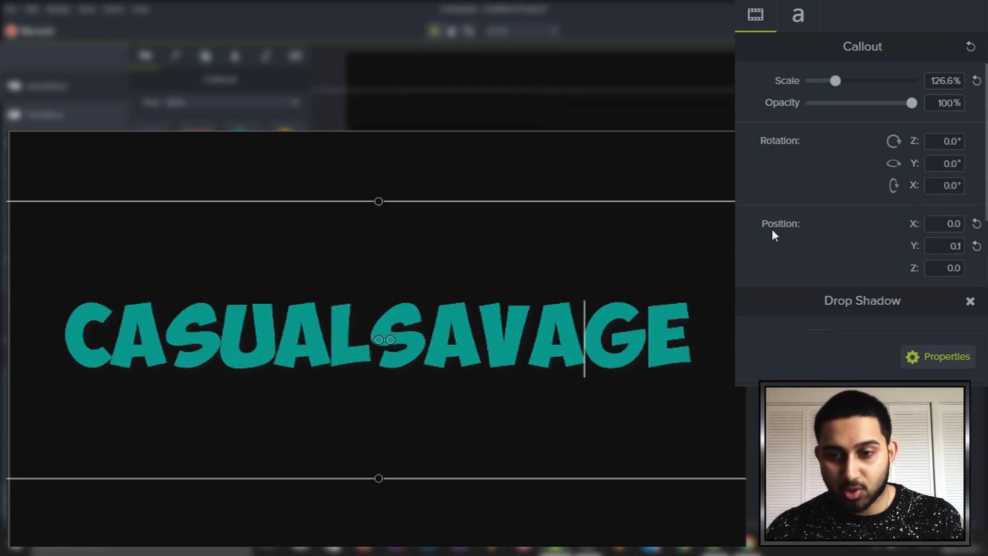
- Set the callout's position to X 150, Y 50 and Z 50
{"action": "left_click", "coordinate": [952, 222]}
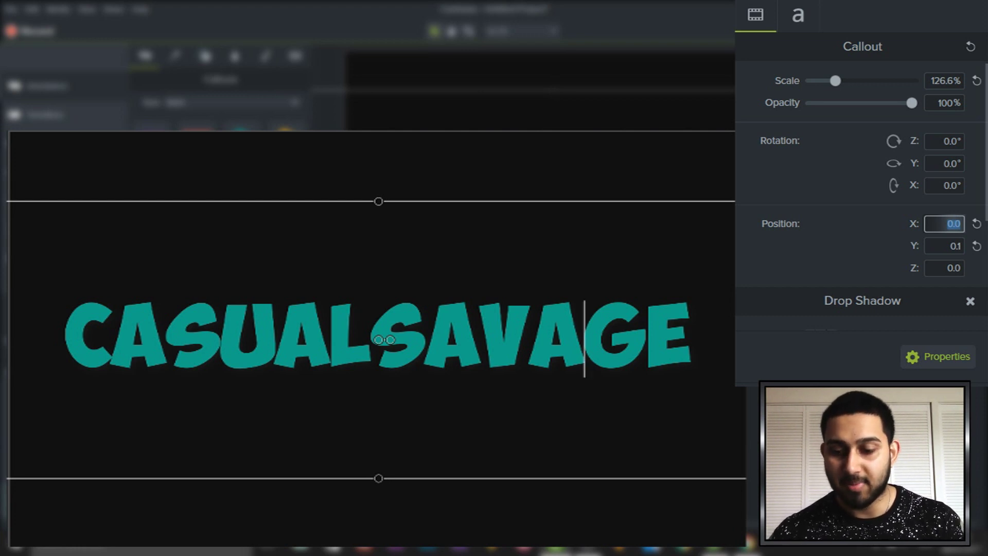
{"action": "type", "text": "150"}
{"action": "key", "text": "Return"}
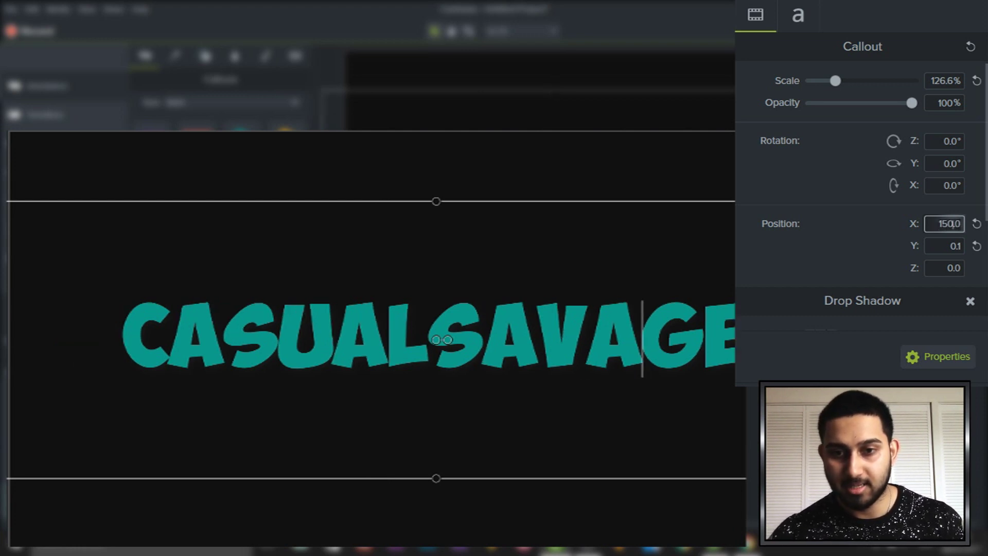
{"action": "key", "text": "Tab"}
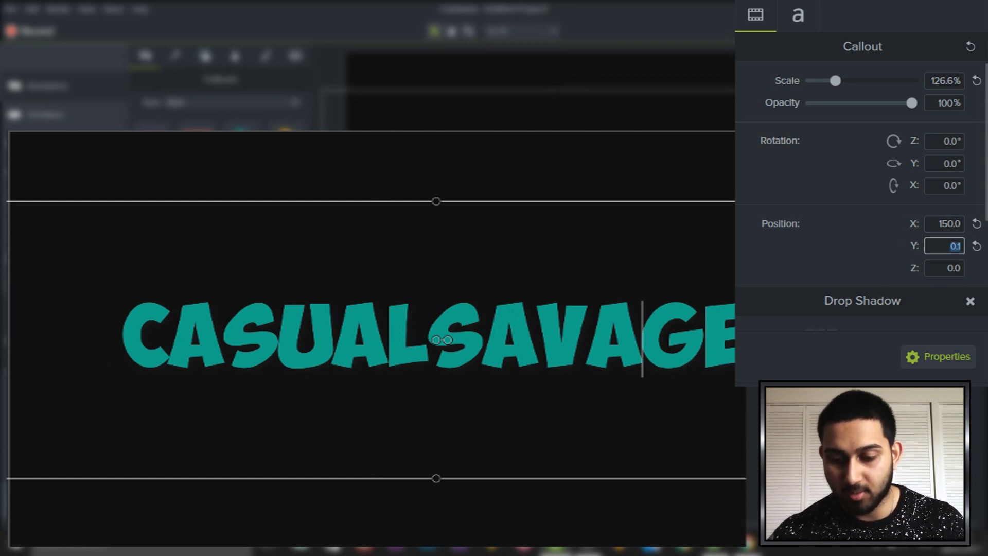
{"action": "type", "text": "50"}
{"action": "key", "text": "Return"}
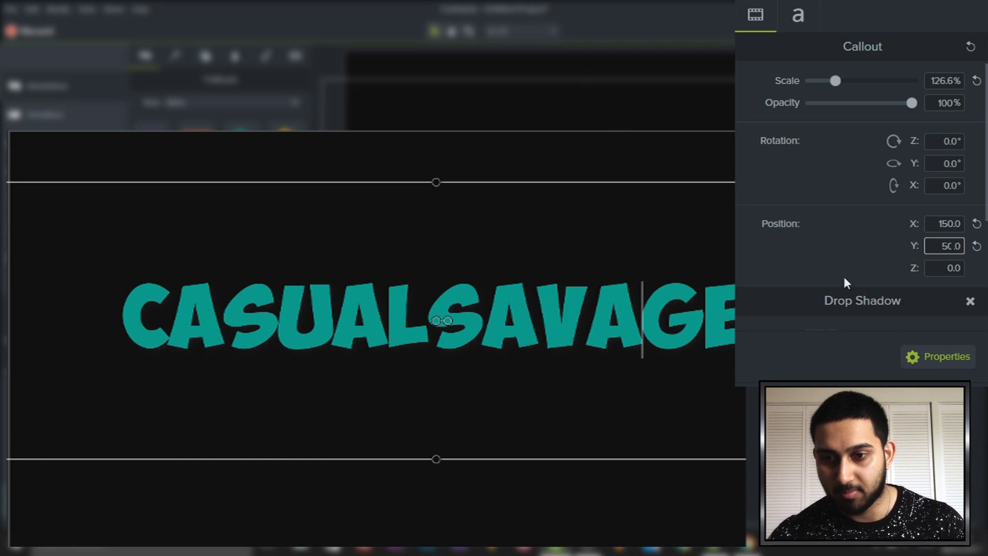
{"action": "left_click", "coordinate": [952, 268]}
{"action": "type", "text": "50"}
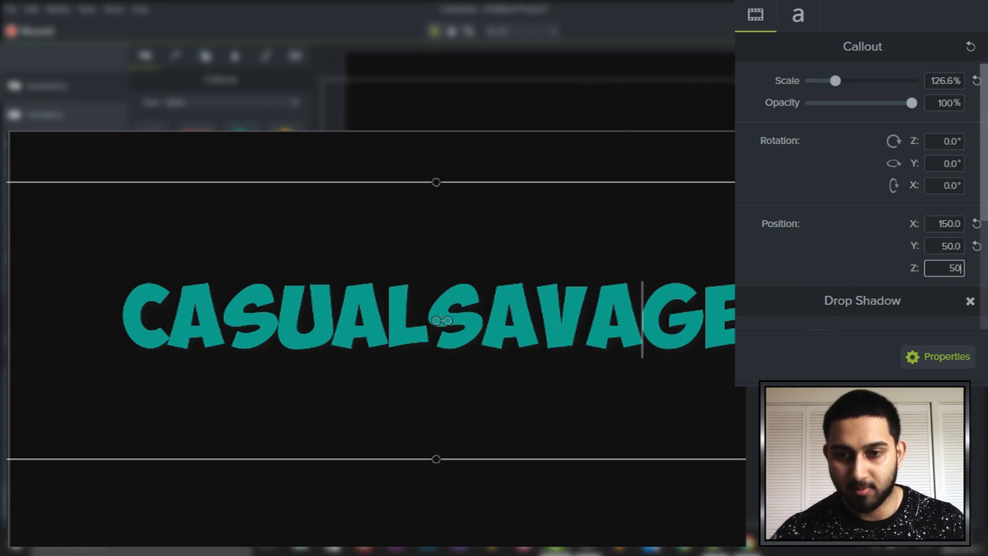
{"action": "key", "text": "Return"}
{"action": "scroll", "coordinate": [914, 278], "scroll_direction": "down", "scroll_amount": 4}
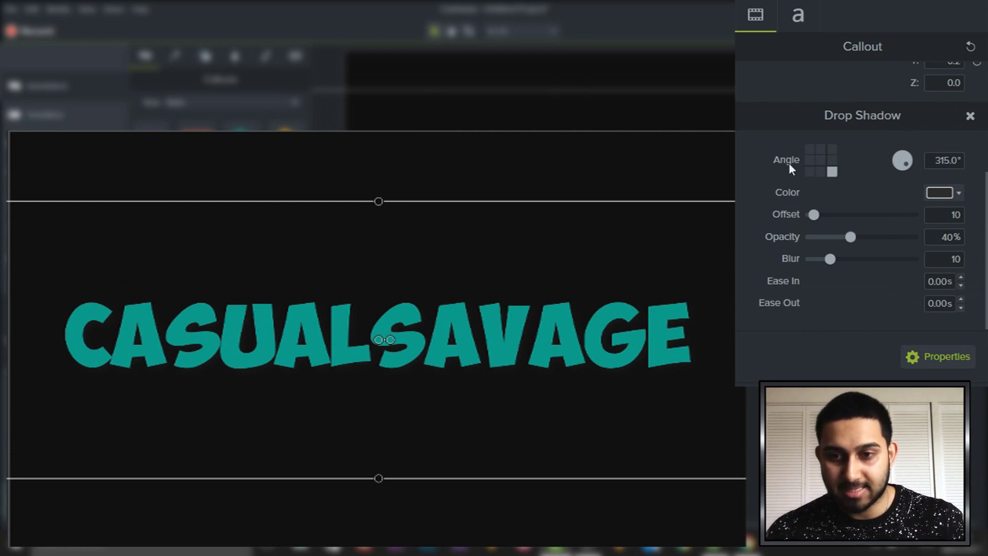
- Try the drop shadow angle presets, then drag the angle dial to 256.9°
{"action": "left_click", "coordinate": [819, 174]}
{"action": "left_click", "coordinate": [811, 172]}
{"action": "left_click", "coordinate": [811, 150]}
{"action": "left_click", "coordinate": [820, 149]}
{"action": "left_click", "coordinate": [831, 149]}
{"action": "left_click", "coordinate": [832, 159]}
{"action": "left_click", "coordinate": [832, 170]}
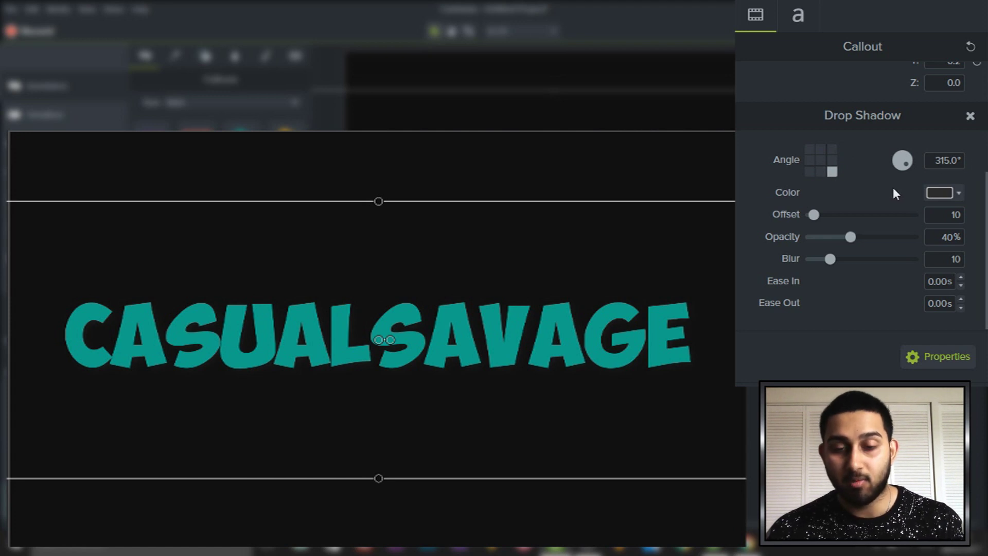
{"action": "left_click_drag", "start_coordinate": [914, 165], "coordinate": [875, 173]}
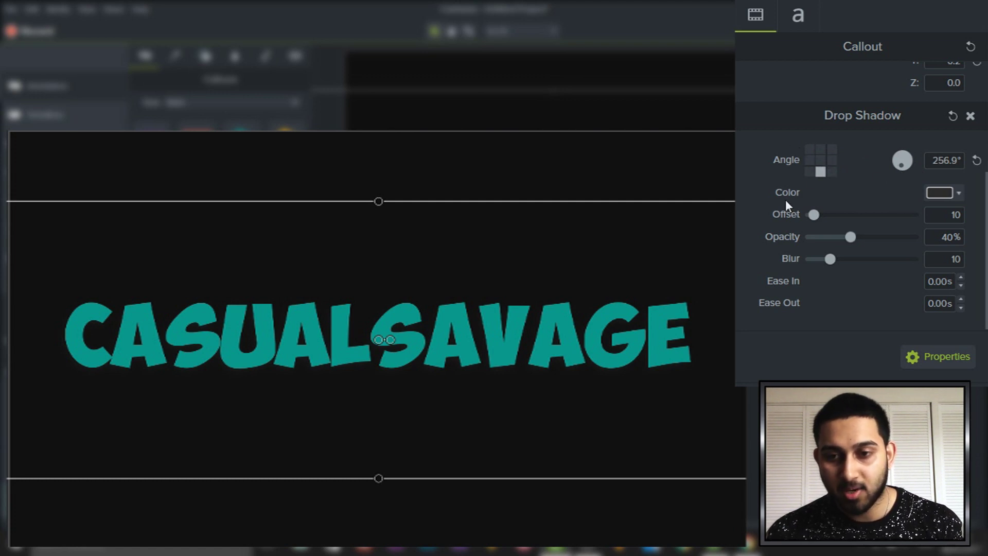
- Make the drop shadow white and increase its offset from the text
{"action": "left_click", "coordinate": [941, 193]}
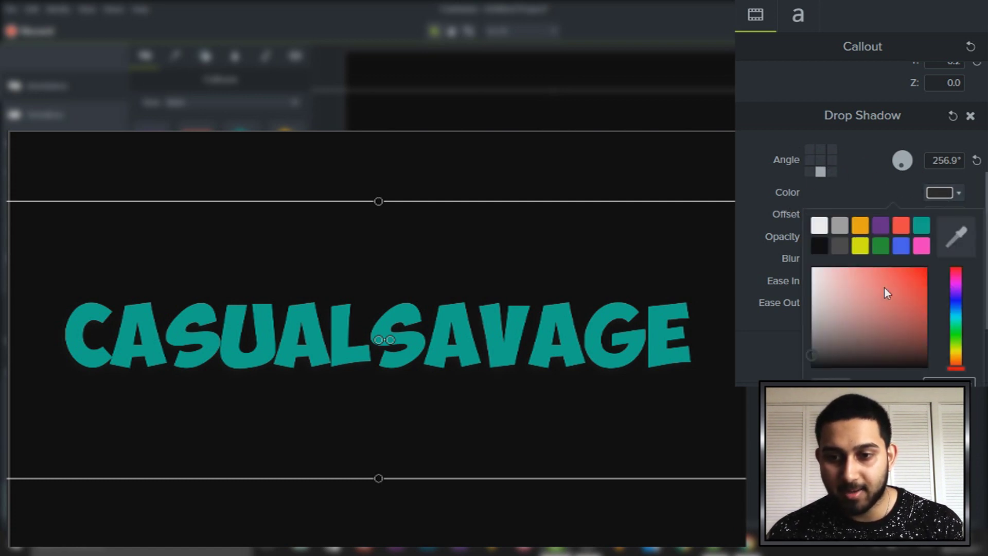
{"action": "left_click", "coordinate": [814, 270]}
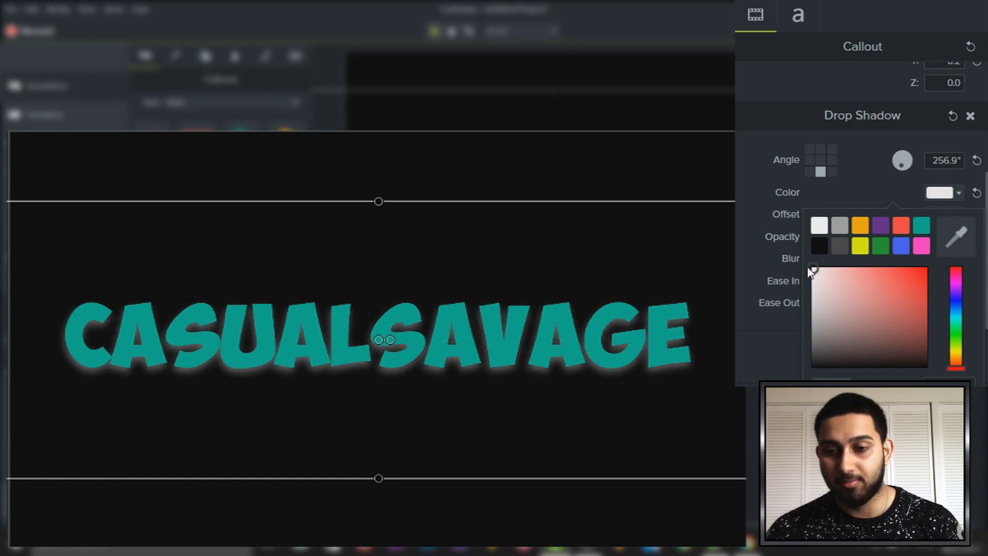
{"action": "left_click", "coordinate": [877, 175]}
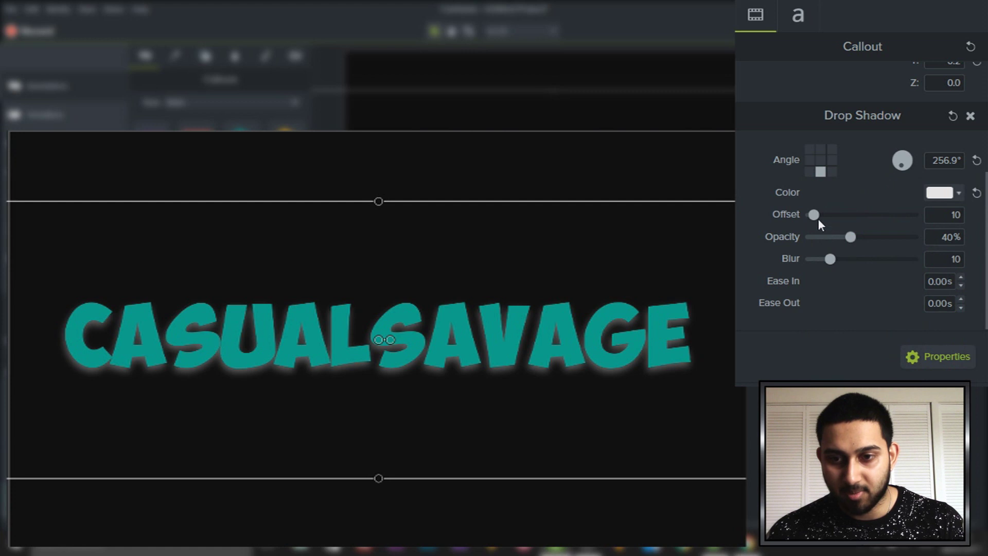
{"action": "mouse_move", "coordinate": [814, 215]}
{"action": "left_mouse_down"}
{"action": "mouse_move", "coordinate": [895, 211]}
{"action": "mouse_move", "coordinate": [825, 215]}
{"action": "left_mouse_up"}
- Cycle through the angle presets and rotate the shadow angle to 184.8°
{"action": "left_click", "coordinate": [809, 171]}
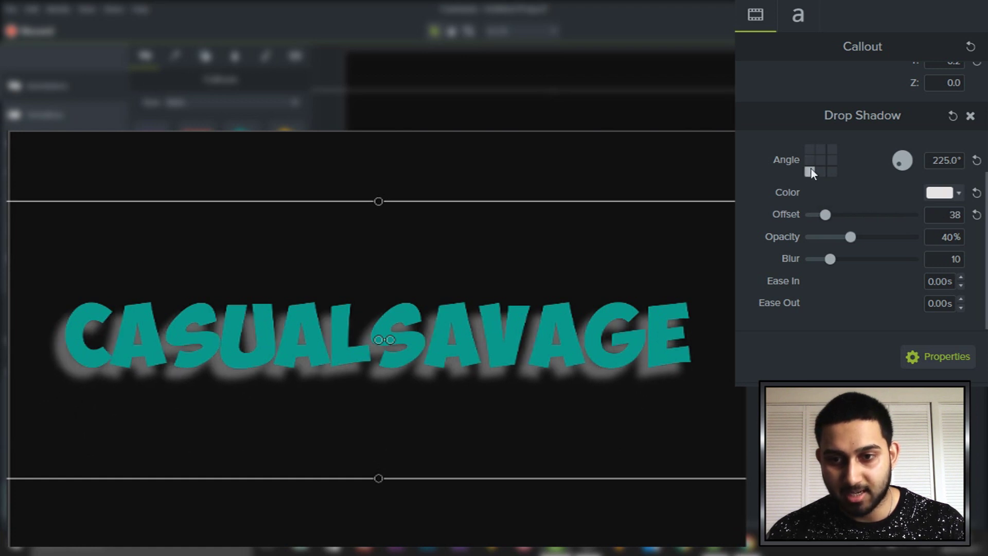
{"action": "left_click", "coordinate": [810, 160]}
{"action": "left_click", "coordinate": [809, 149]}
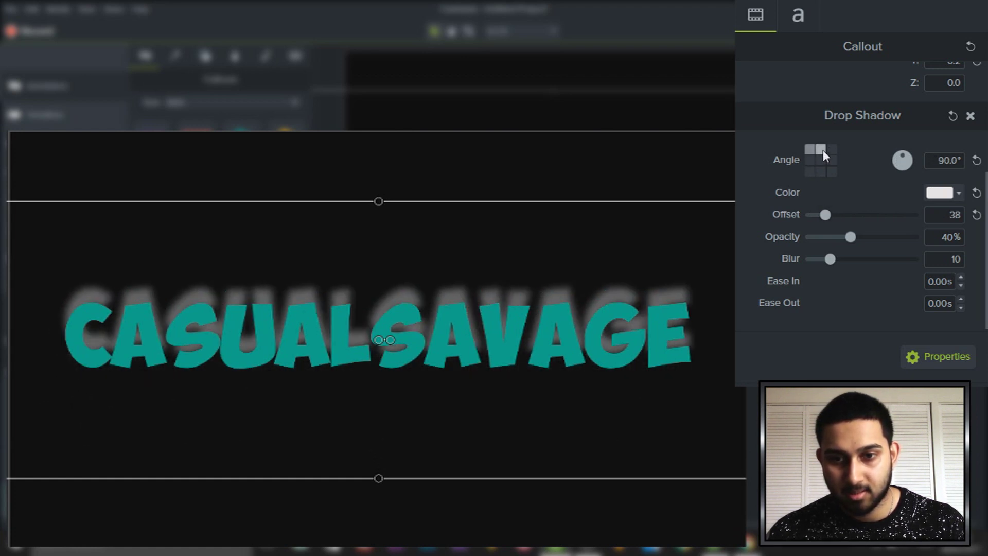
{"action": "left_click", "coordinate": [822, 151]}
{"action": "left_click", "coordinate": [832, 153]}
{"action": "left_click", "coordinate": [832, 160]}
{"action": "left_click", "coordinate": [831, 170]}
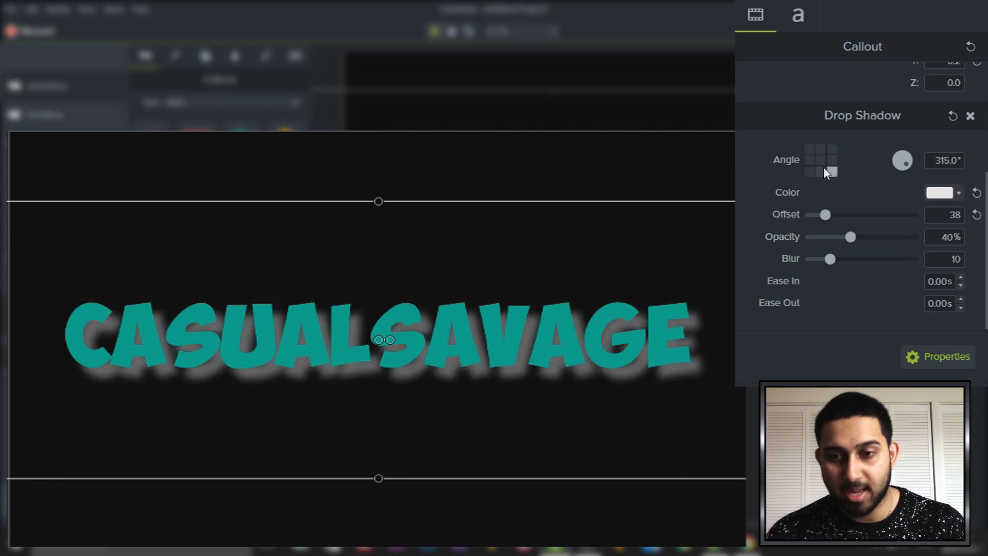
{"action": "left_click", "coordinate": [821, 170]}
{"action": "left_click_drag", "start_coordinate": [903, 168], "coordinate": [830, 165]}
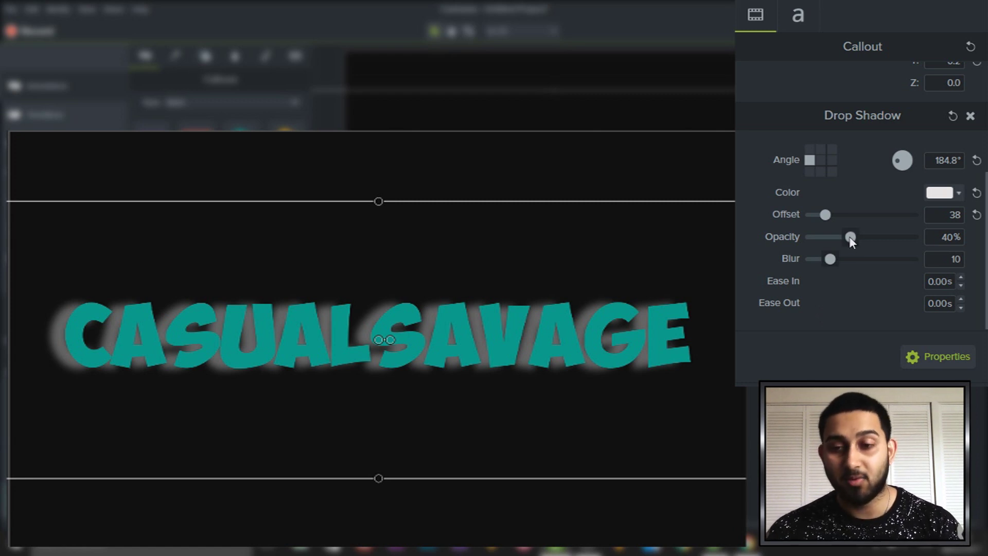
- Raise the shadow opacity to 73% and set its blur to 9
{"action": "left_click_drag", "start_coordinate": [847, 239], "coordinate": [884, 238]}
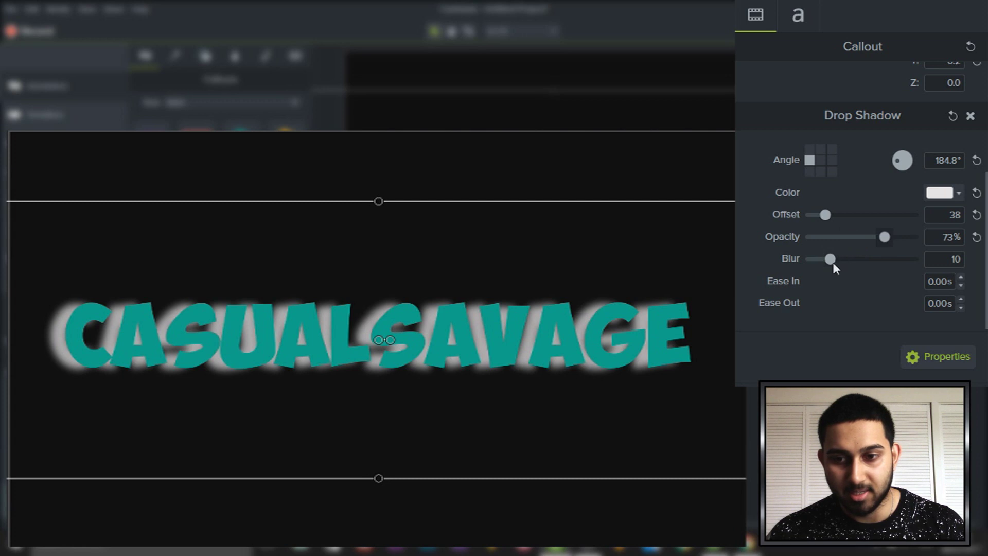
{"action": "left_click", "coordinate": [809, 262]}
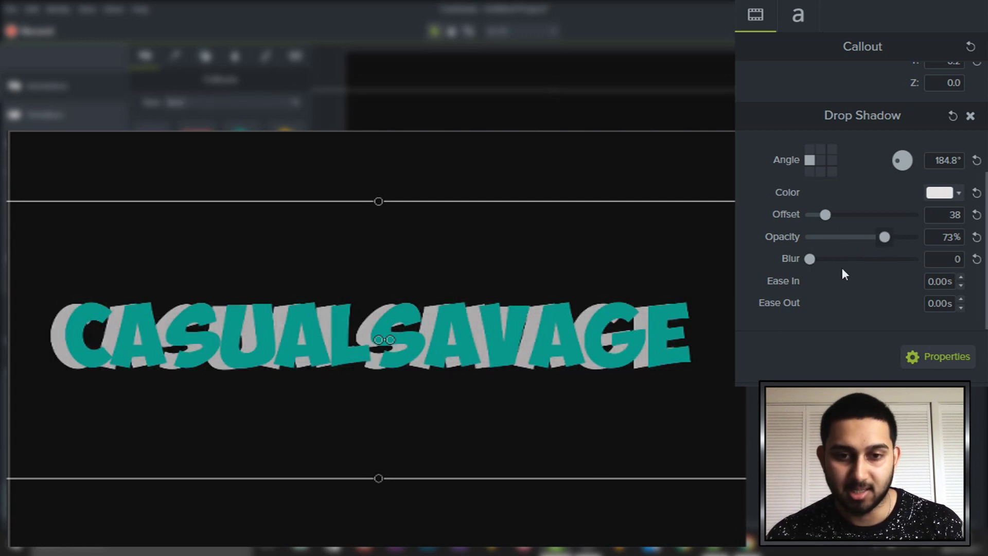
{"action": "mouse_move", "coordinate": [811, 261]}
{"action": "left_mouse_down"}
{"action": "mouse_move", "coordinate": [837, 261]}
{"action": "mouse_move", "coordinate": [828, 261]}
{"action": "left_mouse_up"}
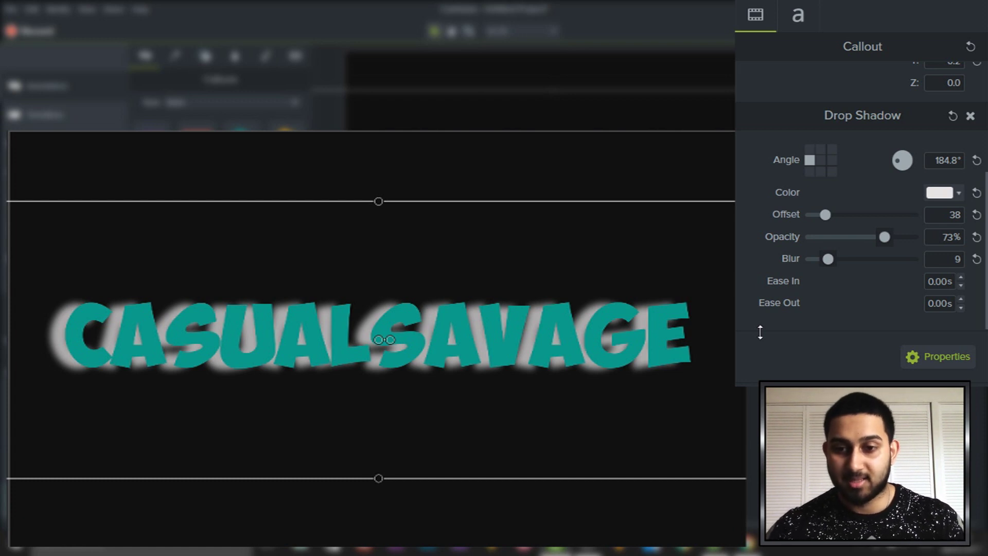
- Set the drop shadow Ease In and Ease Out to 1.00s each, then play the preview
{"action": "double_click", "coordinate": [942, 281]}
{"action": "left_click", "coordinate": [960, 278]}
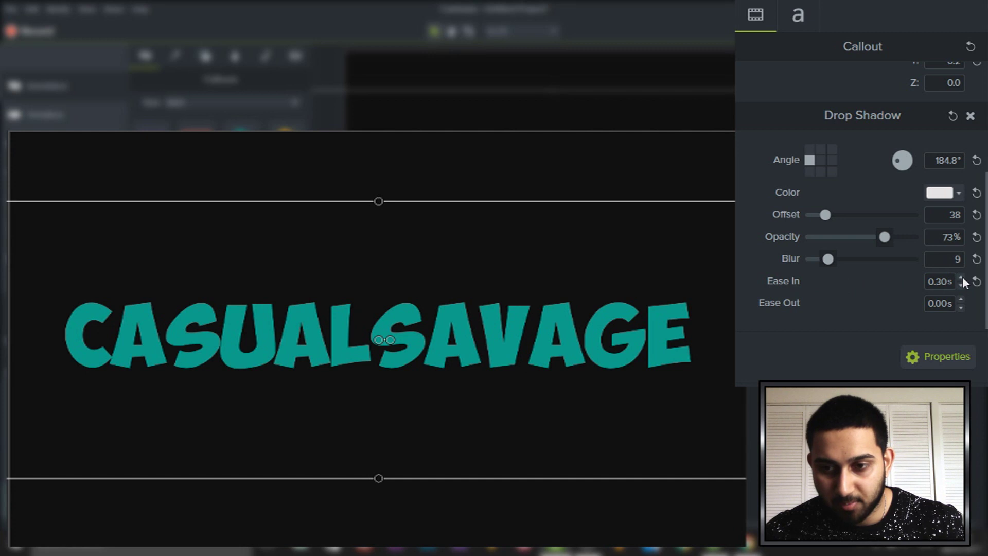
{"action": "left_click", "coordinate": [961, 278]}
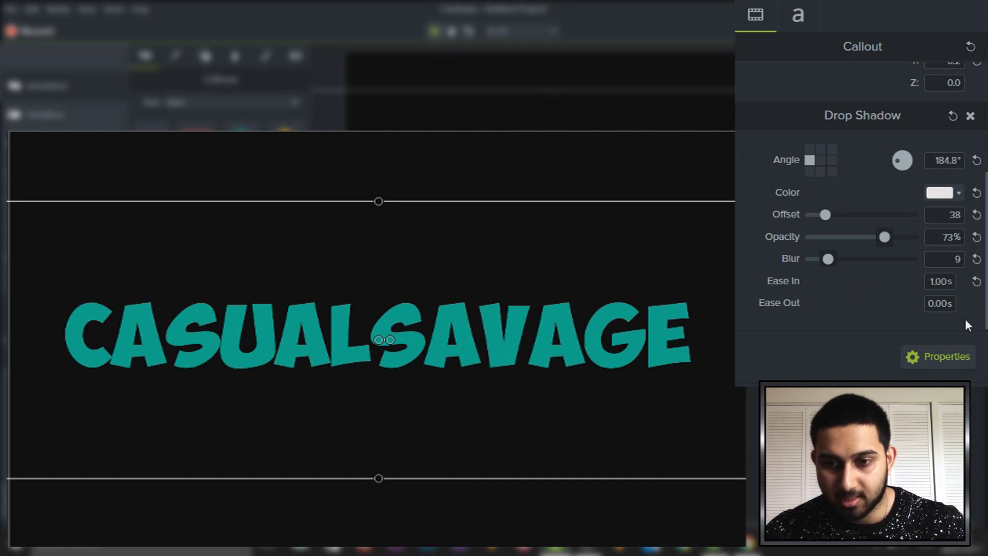
{"action": "double_click", "coordinate": [948, 302]}
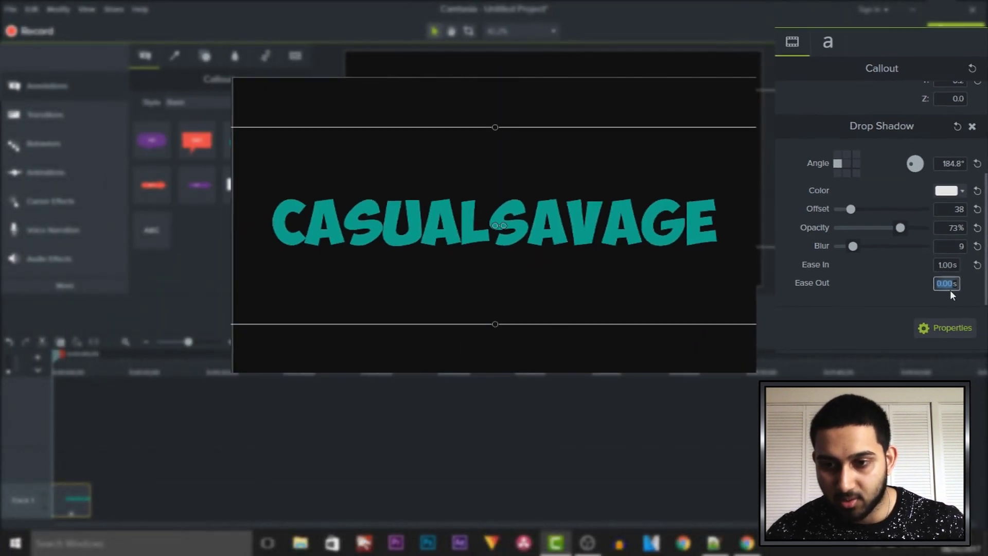
{"action": "type", "text": "1"}
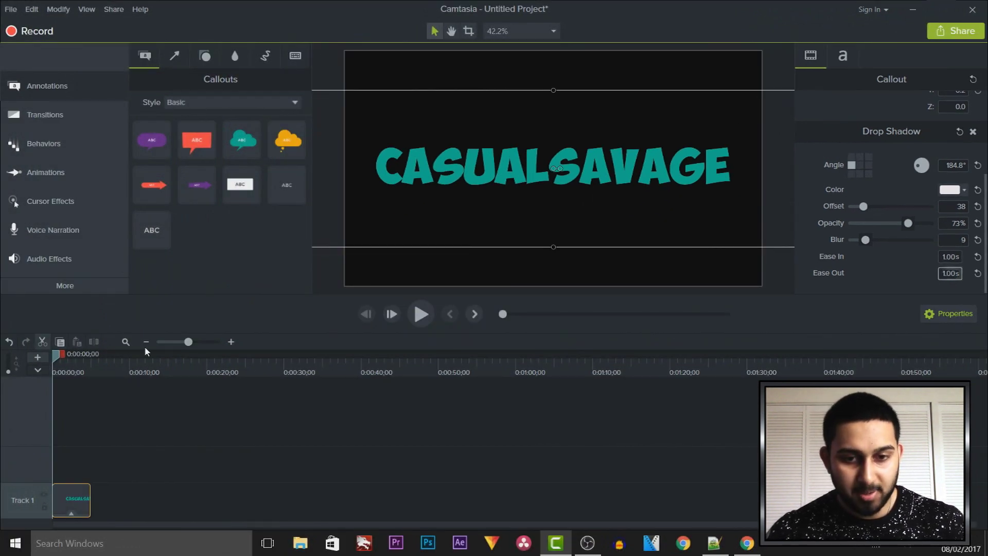
{"action": "left_click", "coordinate": [421, 314]}
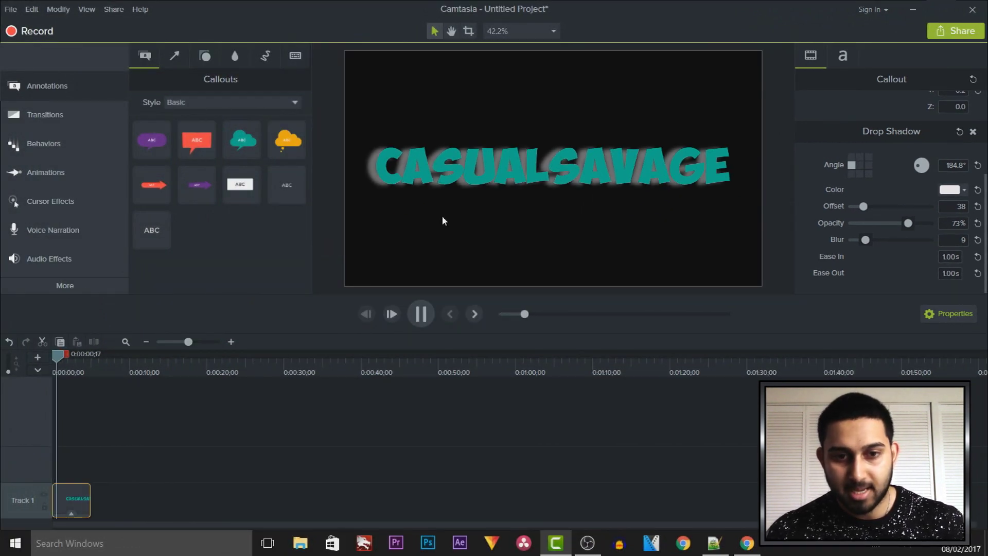